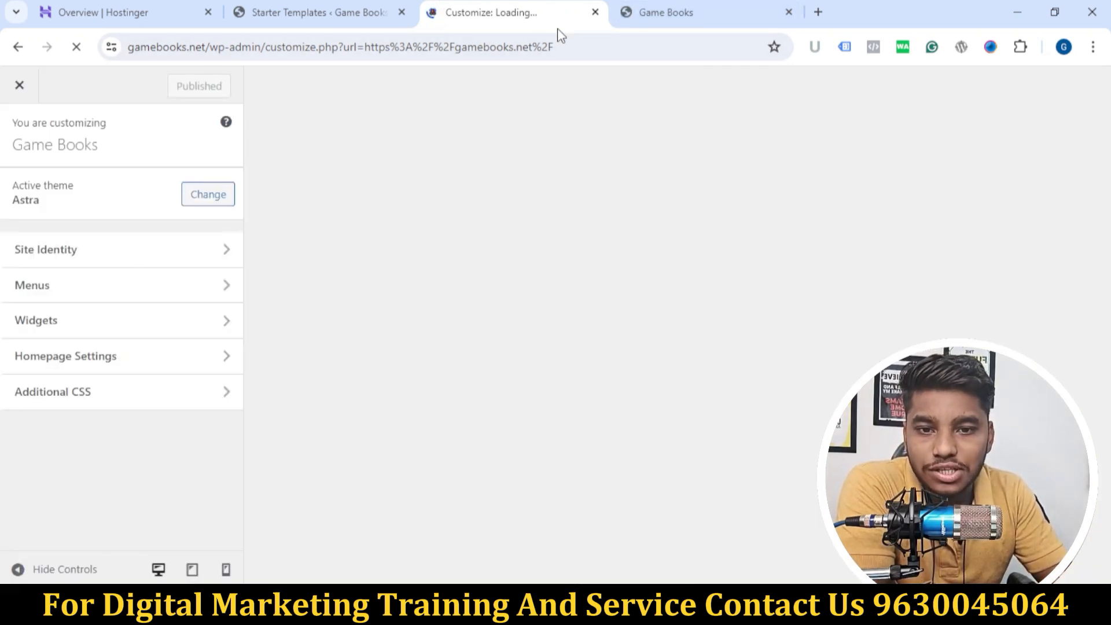
# Step: Open the WordPress dashboard from the live Game Books site and review the list of all pages
pyautogui.click(629, 16)
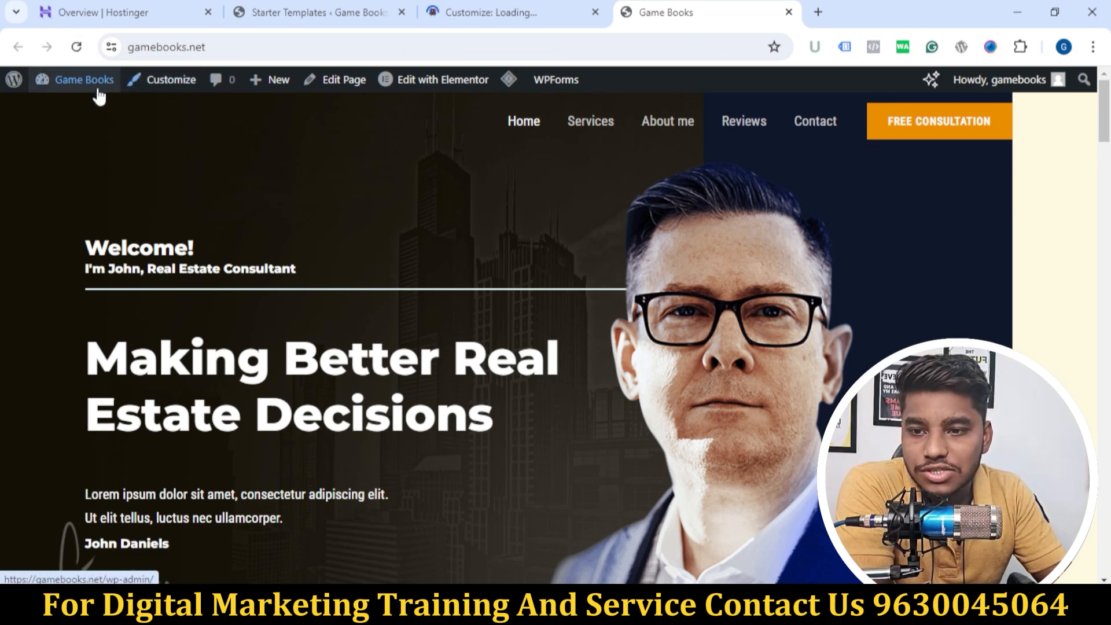
pyautogui.moveTo(92, 87)
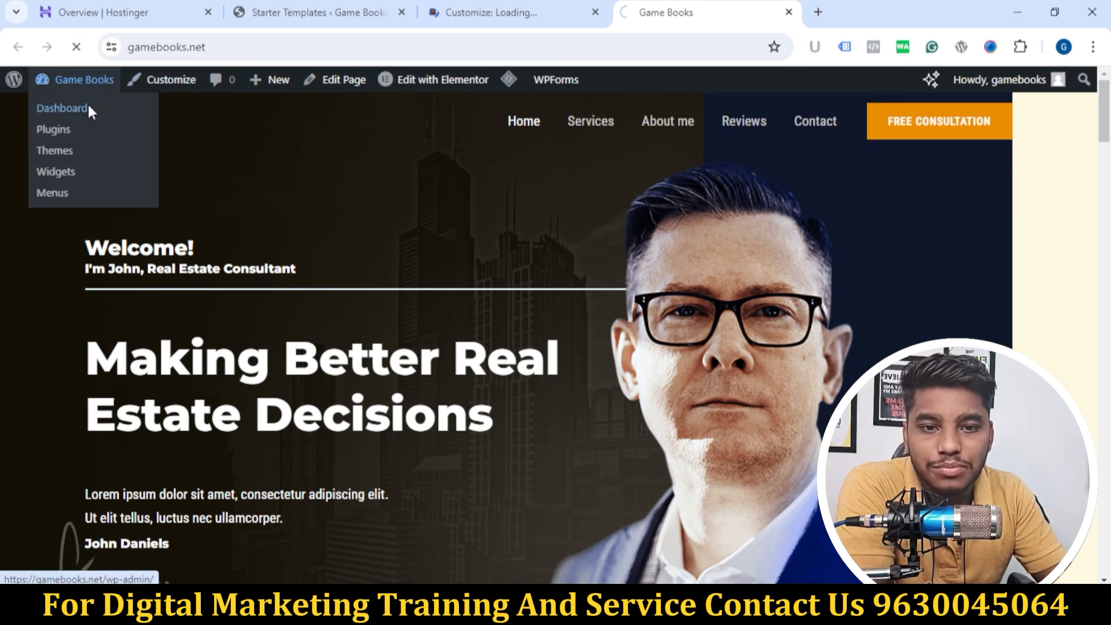
pyautogui.click(88, 107)
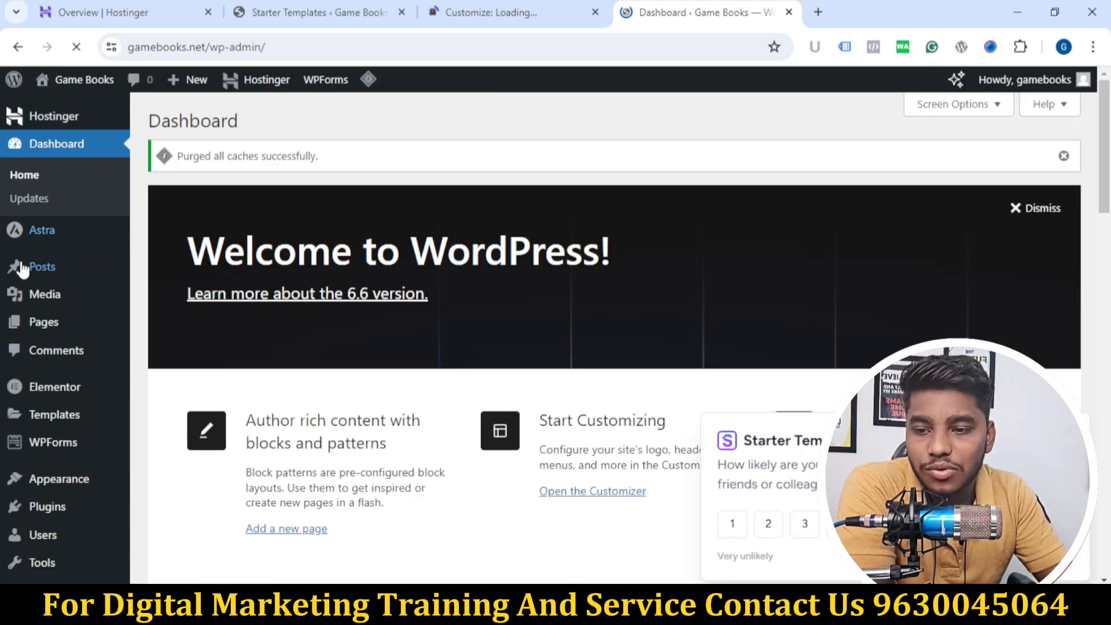
pyautogui.click(54, 324)
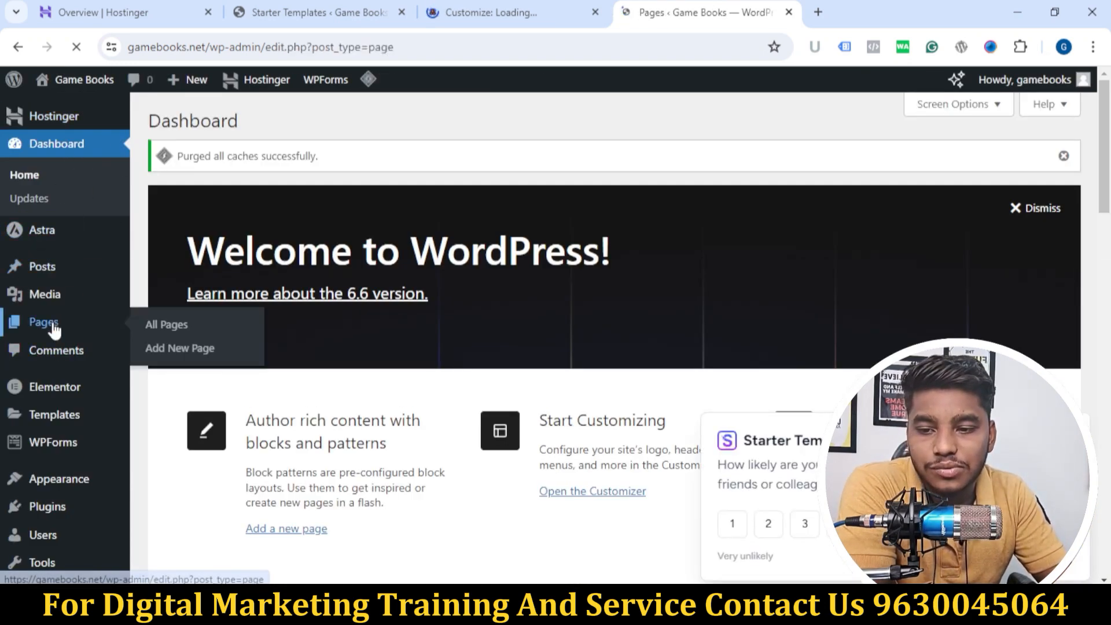
pyautogui.moveTo(337, 270)
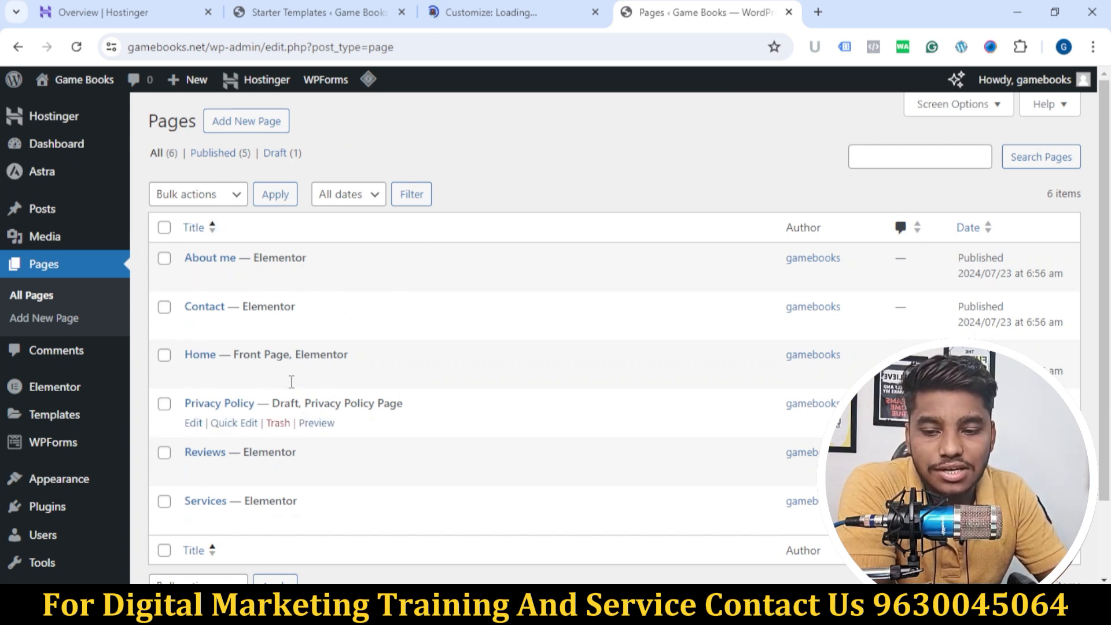
pyautogui.scroll(-2, 173, 261)
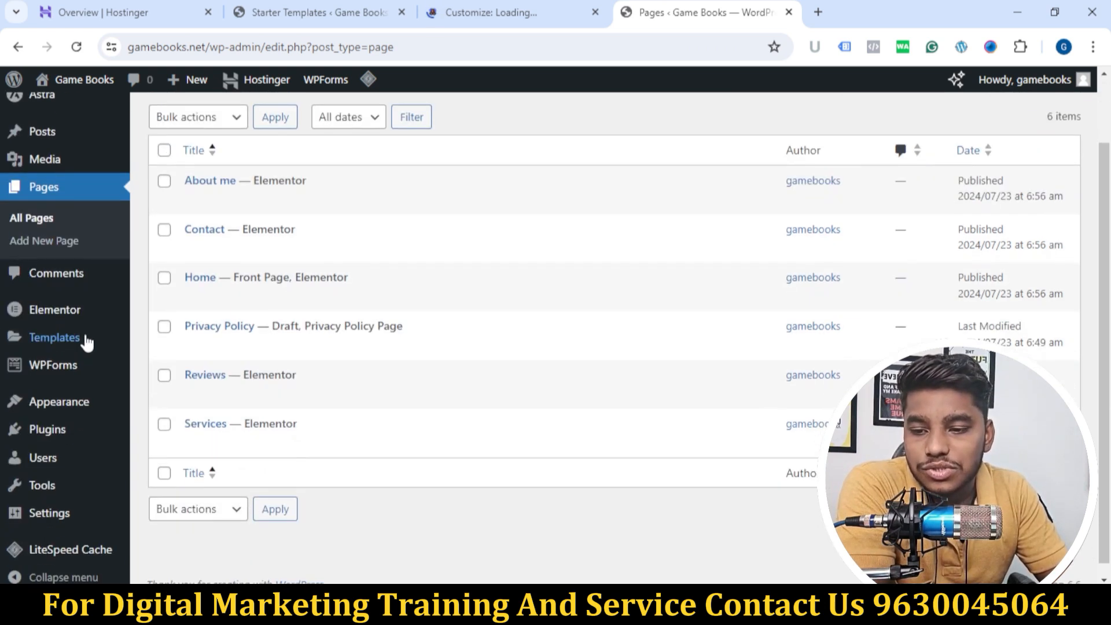
# Step: Examine the list of installed plugins, including Elementor Header & Footer Builder, Starter Templates and WPForms Lite
pyautogui.click(42, 438)
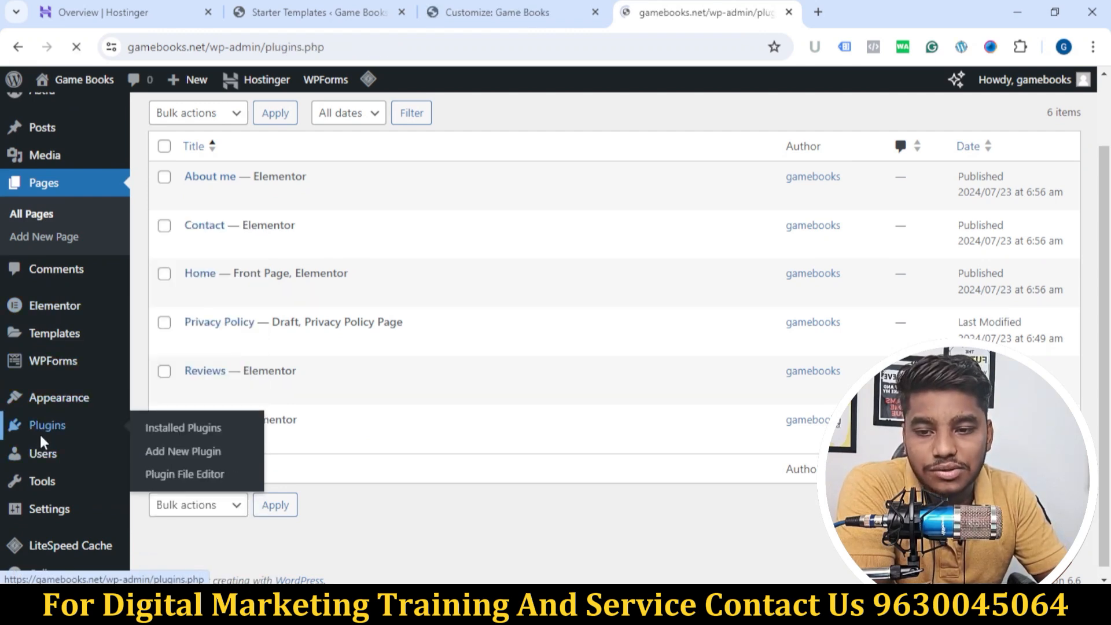
pyautogui.scroll(-6, 380, 204)
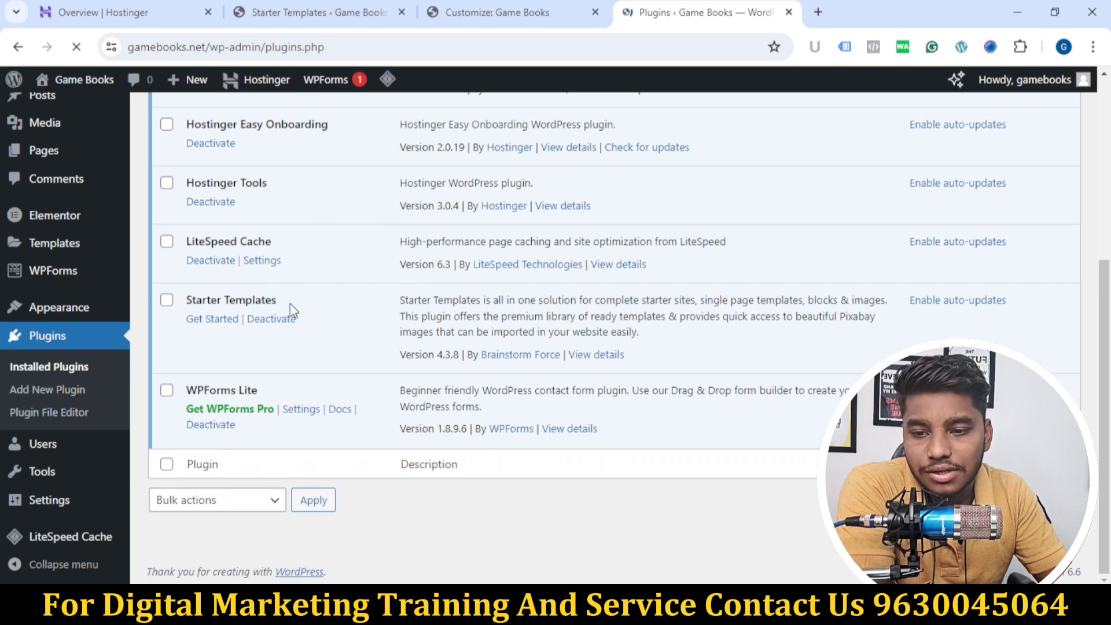
pyautogui.scroll(5, 268, 280)
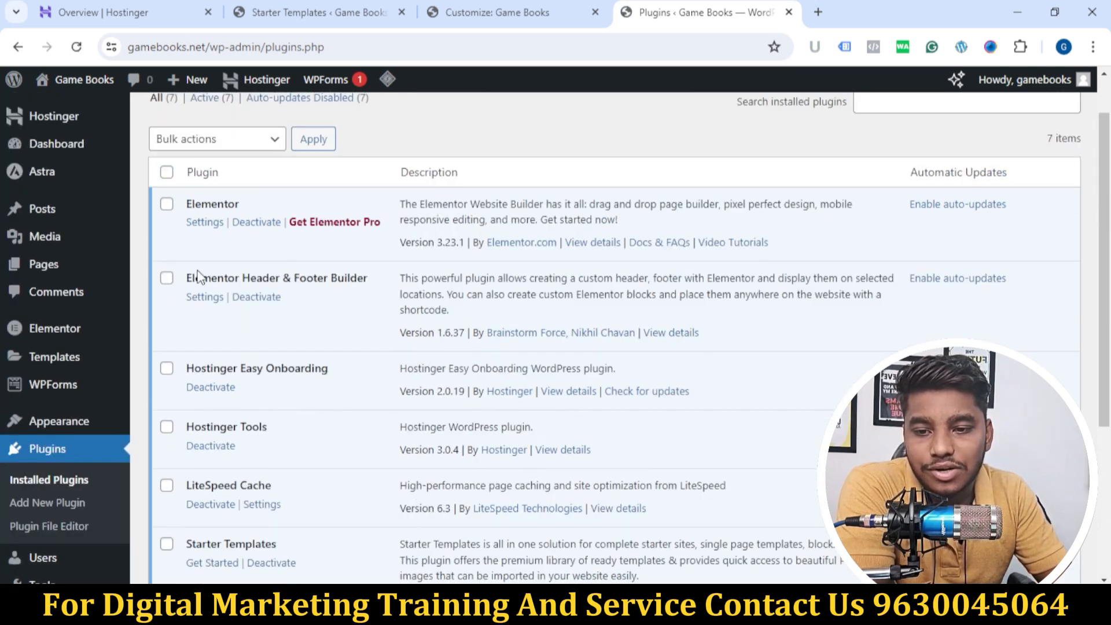
pyautogui.moveTo(188, 273); pyautogui.dragTo(362, 272)
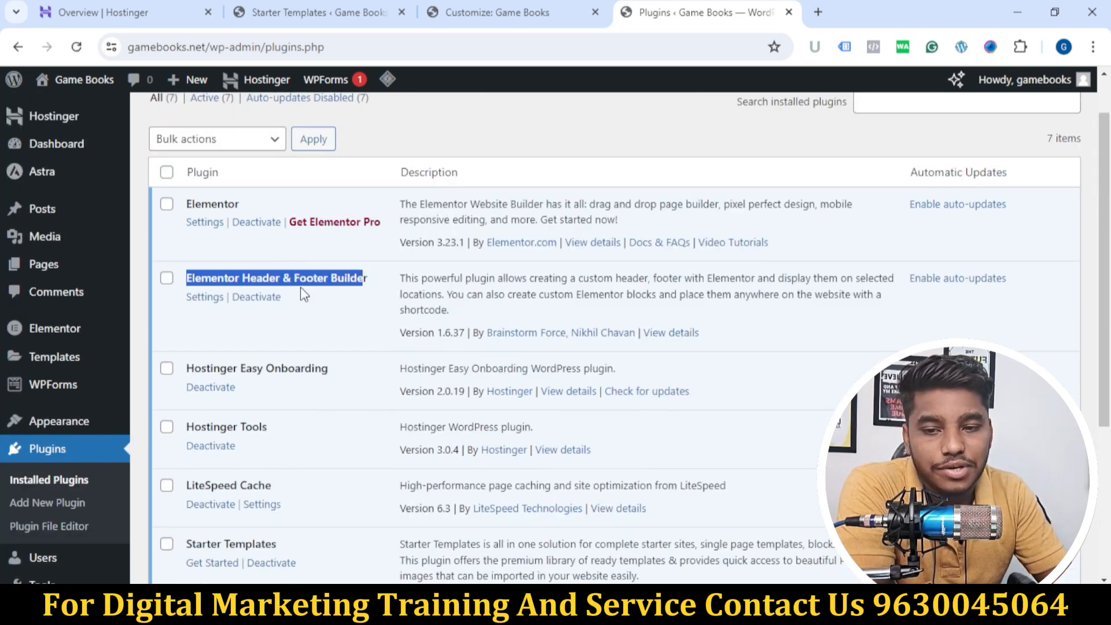
pyautogui.click(380, 316)
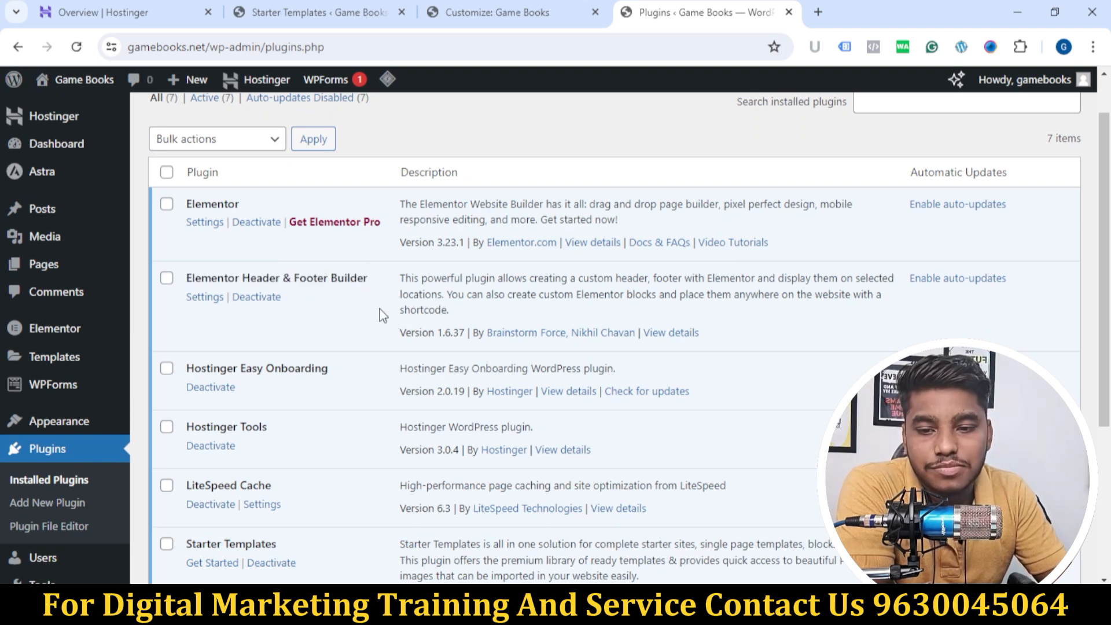
pyautogui.scroll(1, 482, 334)
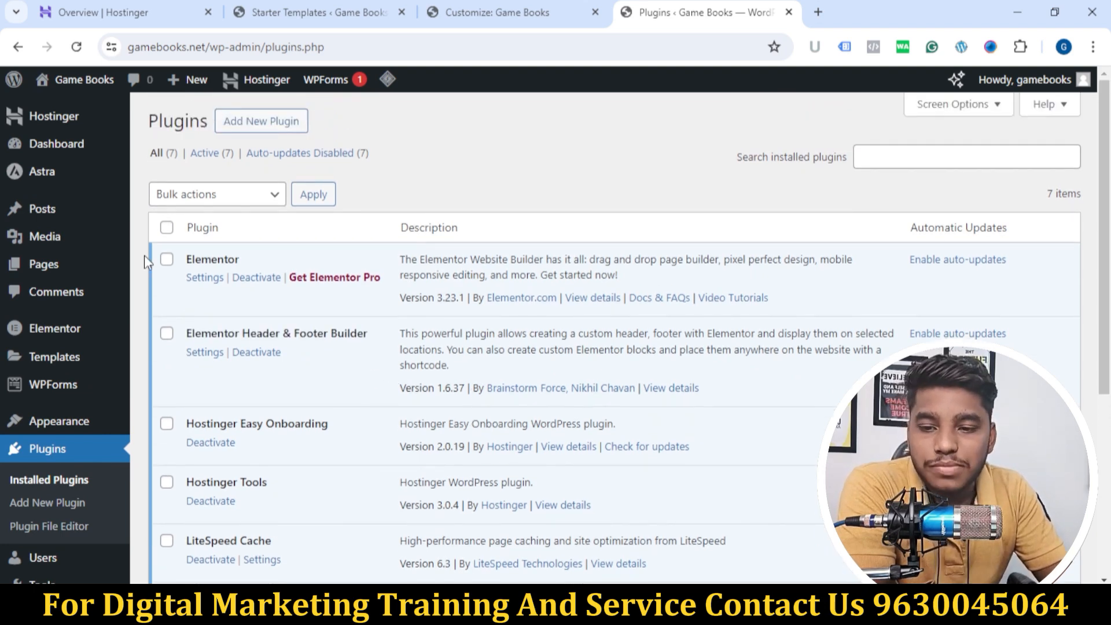
pyautogui.scroll(-5, 360, 370)
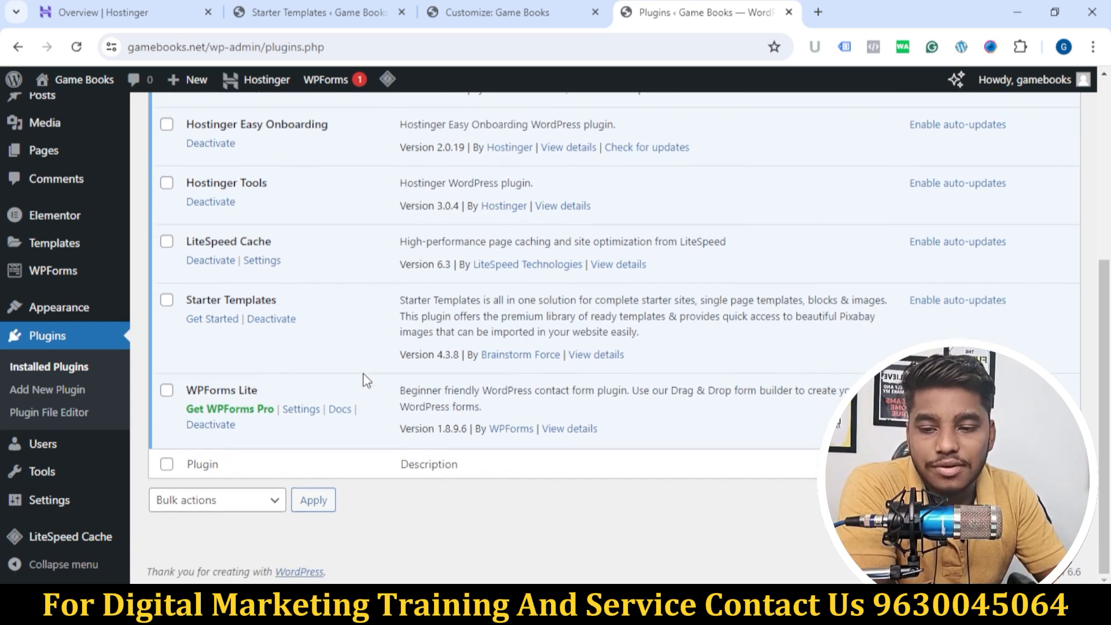
pyautogui.scroll(5, 444, 343)
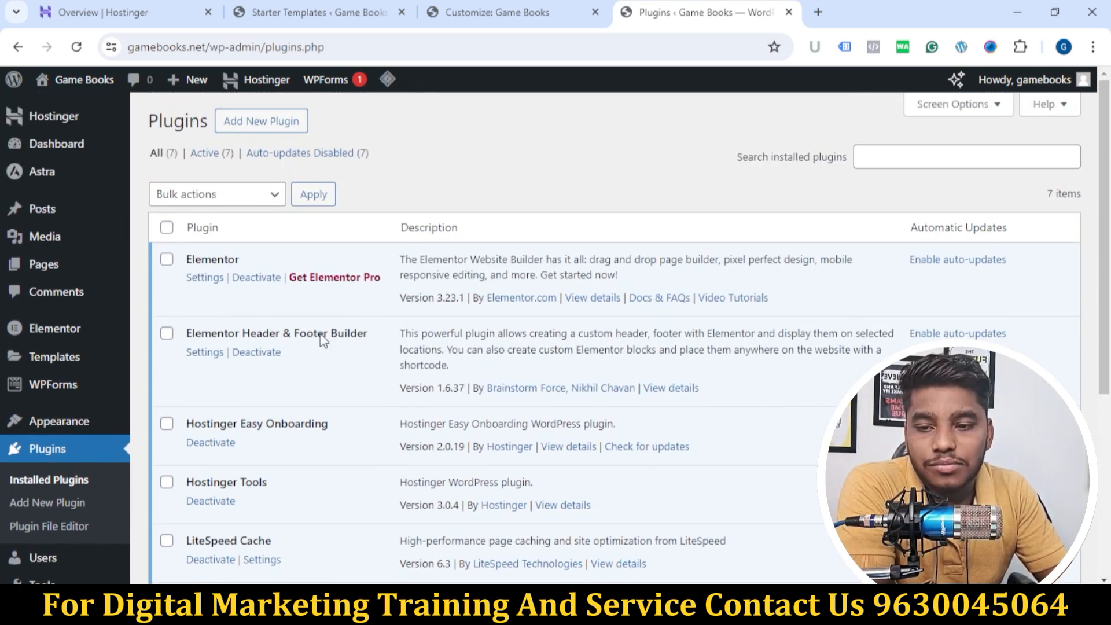
pyautogui.scroll(-3, 354, 389)
pyautogui.scroll(-3, 350, 398)
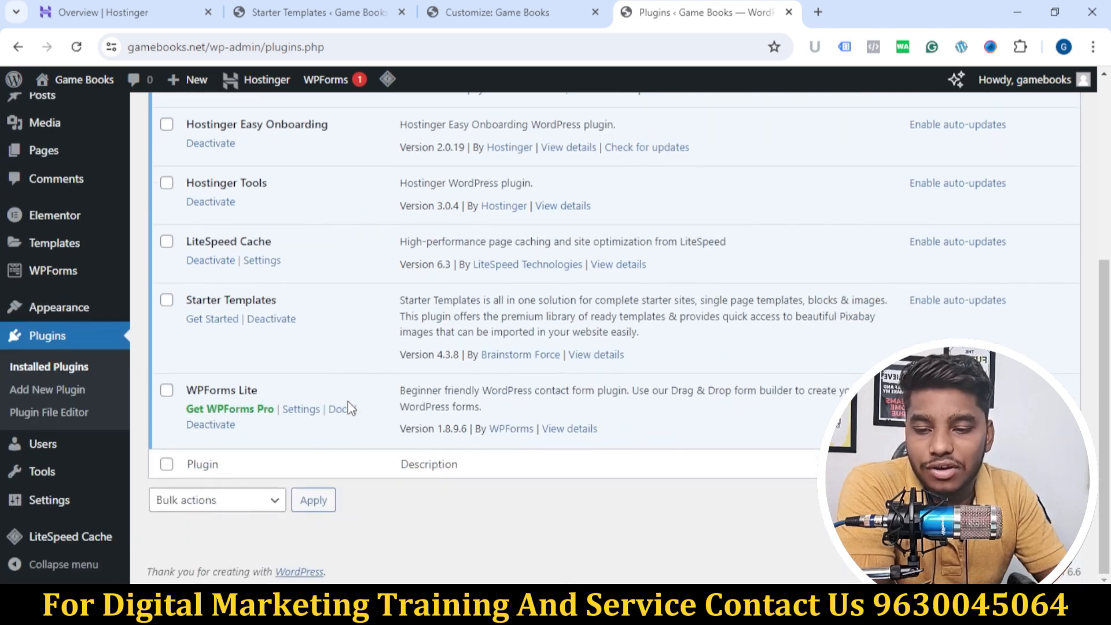
pyautogui.scroll(5, 350, 401)
pyautogui.scroll(-4, 362, 384)
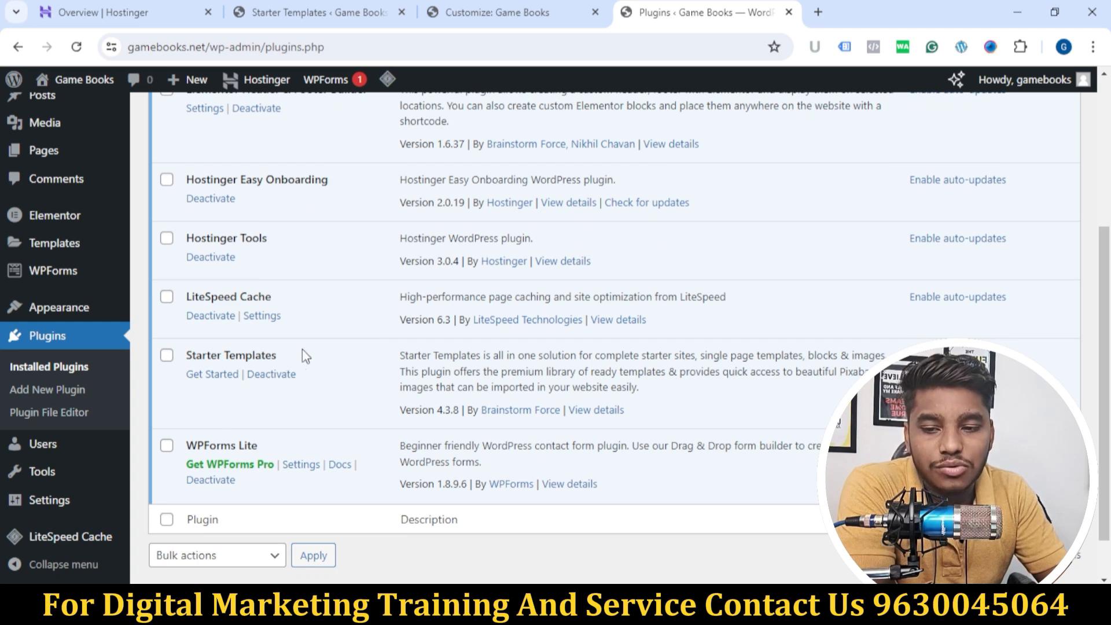
pyautogui.scroll(4, 260, 380)
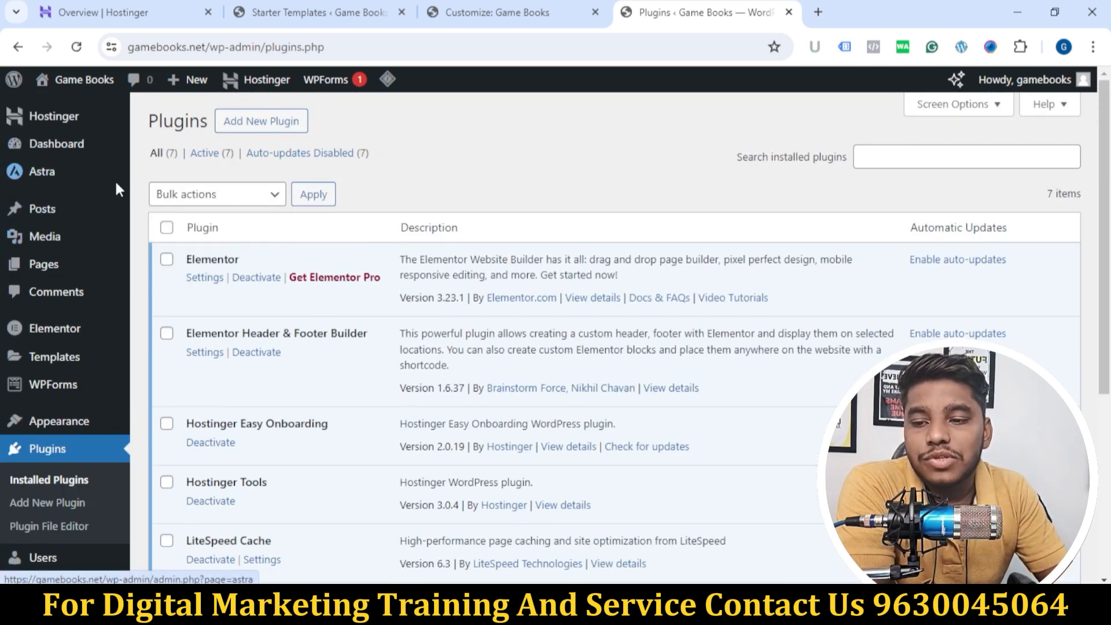
# Step: Return to the list of all pages, view the Home page in a new tab and look through its content
pyautogui.moveTo(49, 271)
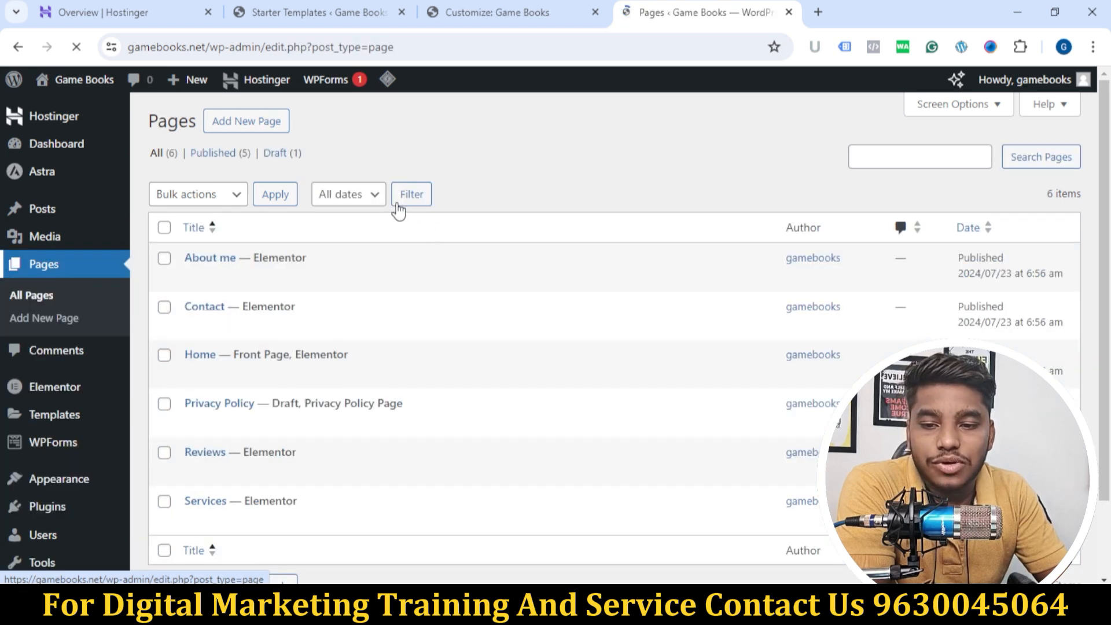
pyautogui.scroll(-2, 347, 231)
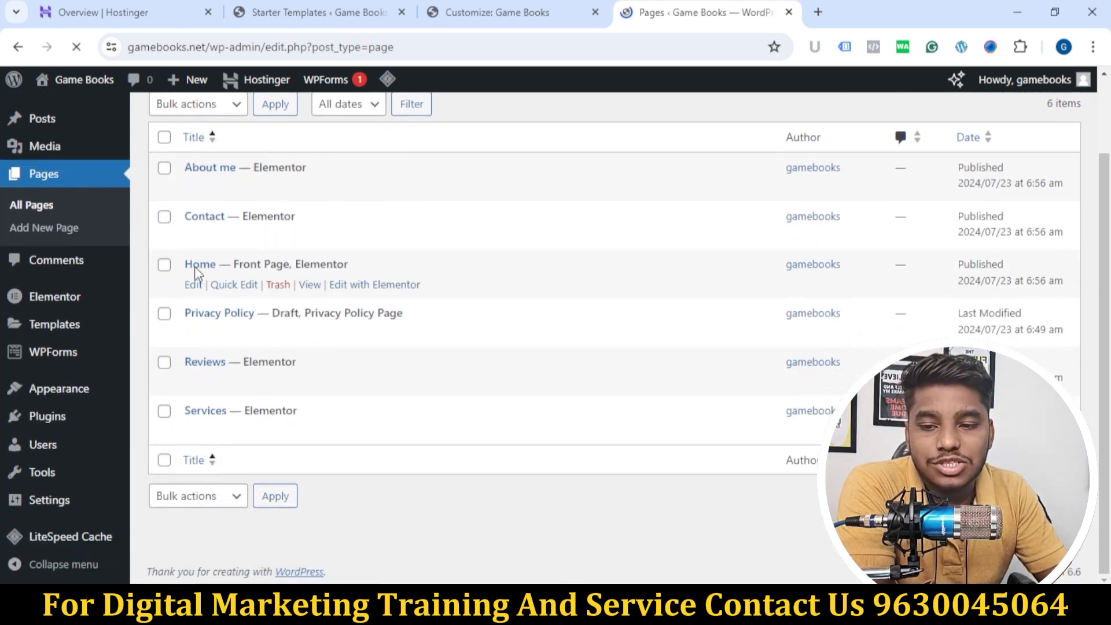
pyautogui.middleClick(311, 287)
pyautogui.click(778, 12)
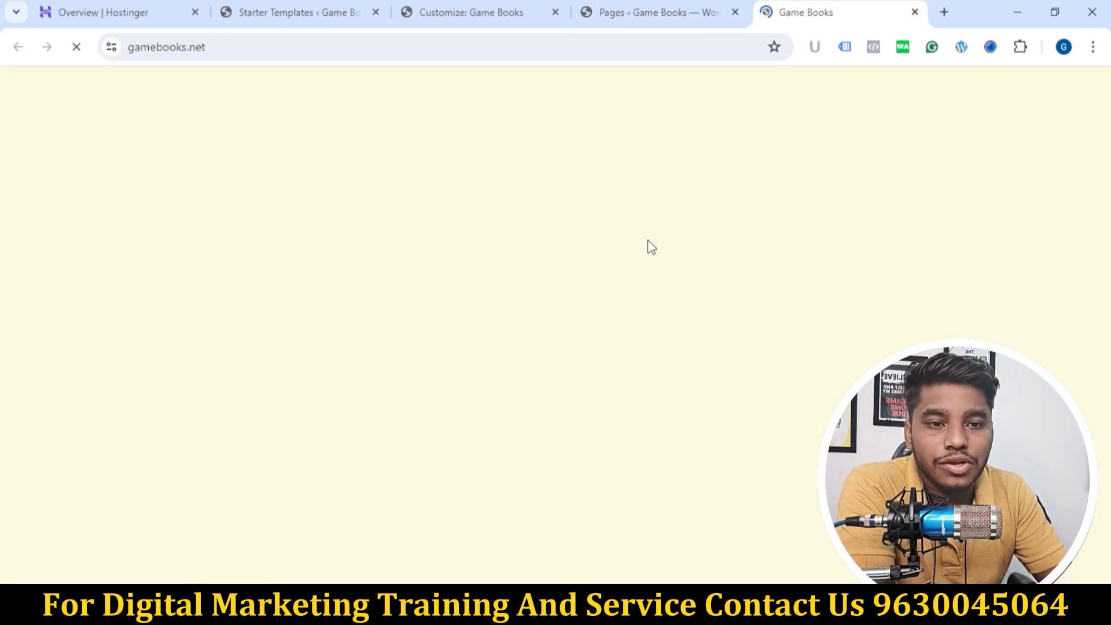
pyautogui.scroll(-15, 651, 246)
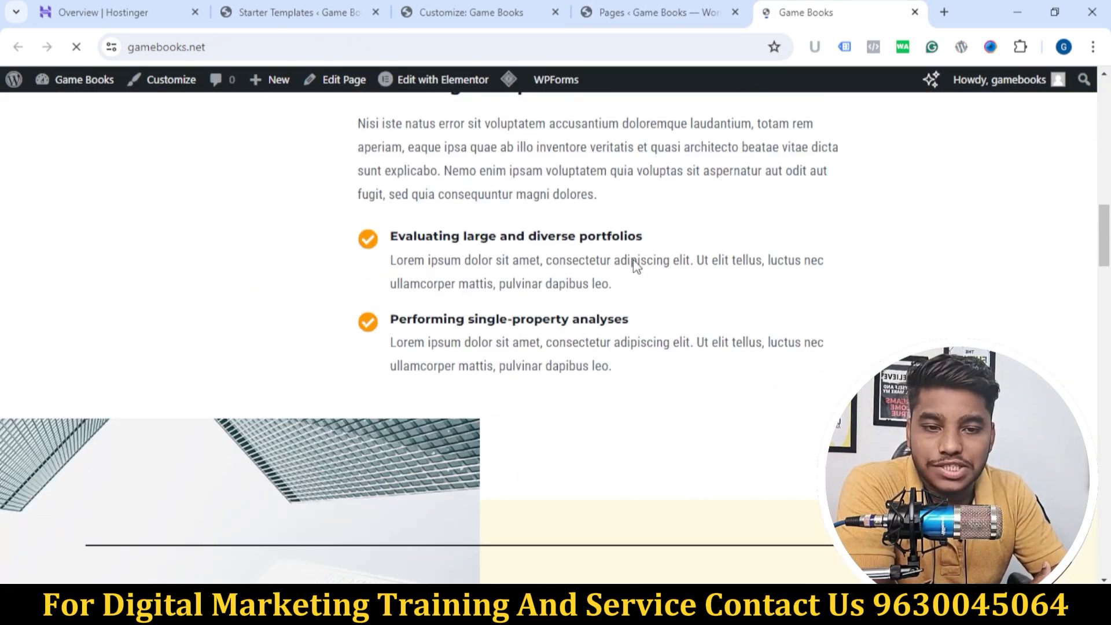
pyautogui.scroll(15, 665, 415)
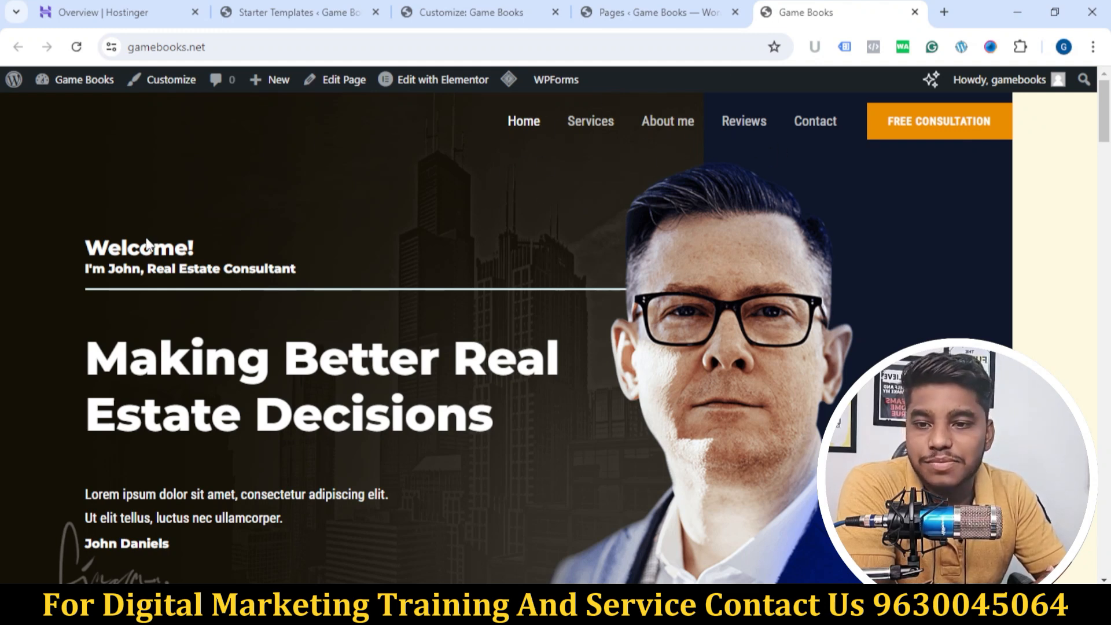
# Step: Switch to the Game Books theme customizer and review its full list of Astra customization sections
pyautogui.click(444, 18)
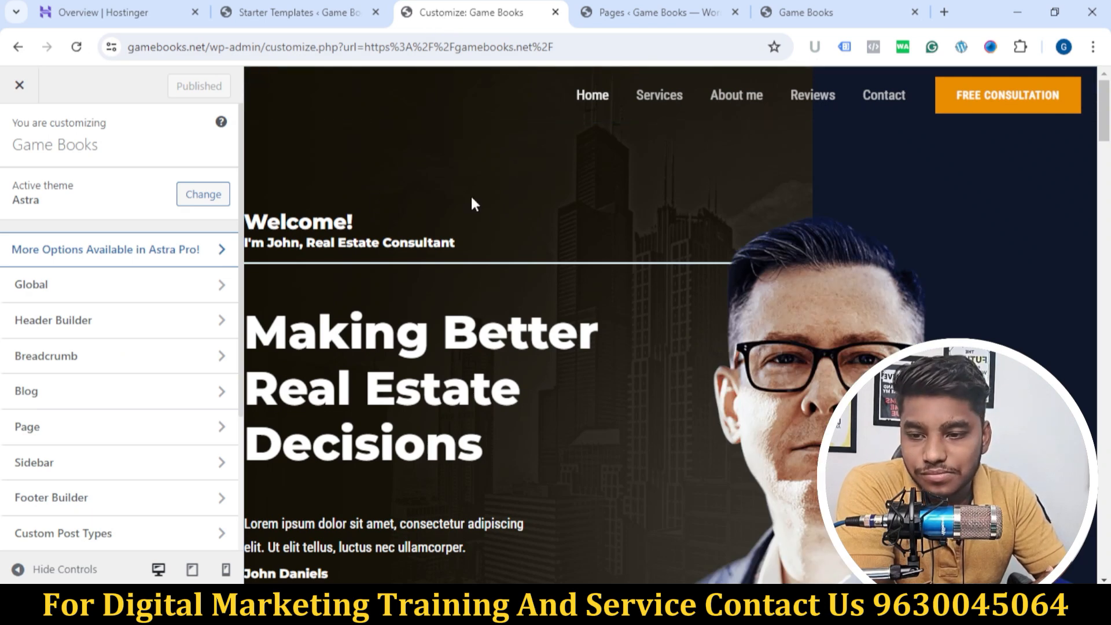
pyautogui.scroll(-3, 471, 203)
pyautogui.scroll(-3, 110, 318)
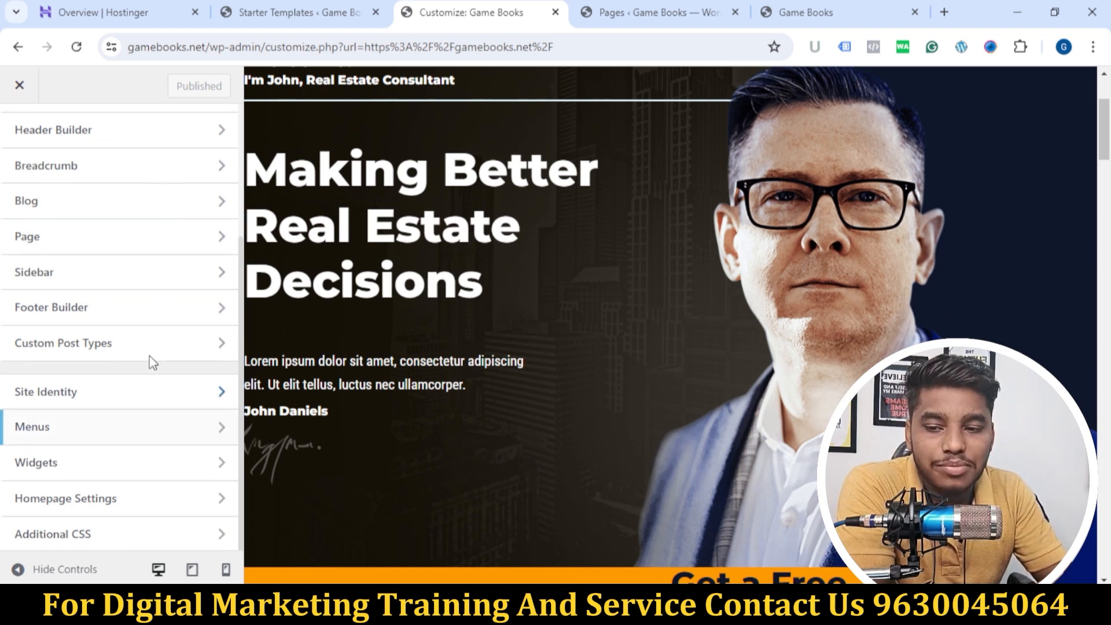
pyautogui.scroll(5, 152, 362)
pyautogui.scroll(-2, 141, 394)
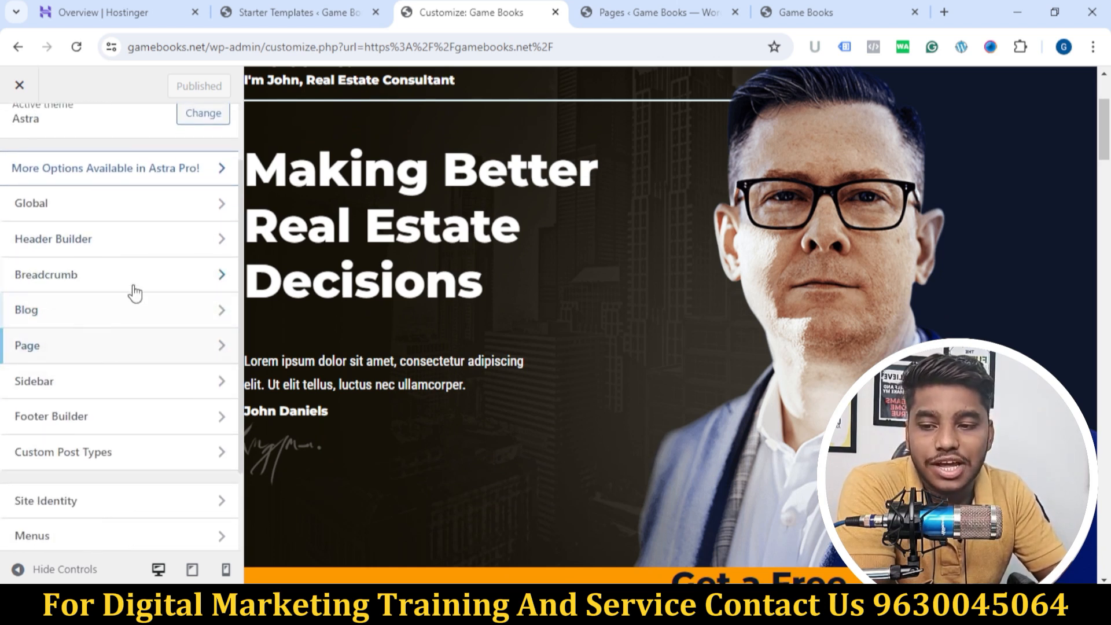
pyautogui.scroll(-2, 135, 293)
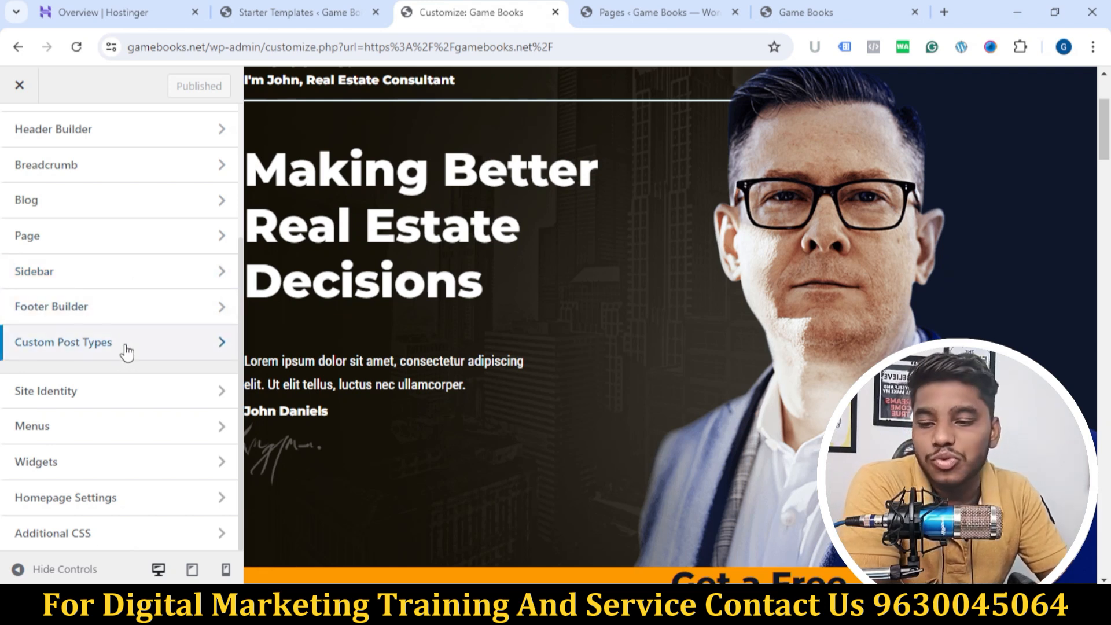
pyautogui.scroll(4, 127, 351)
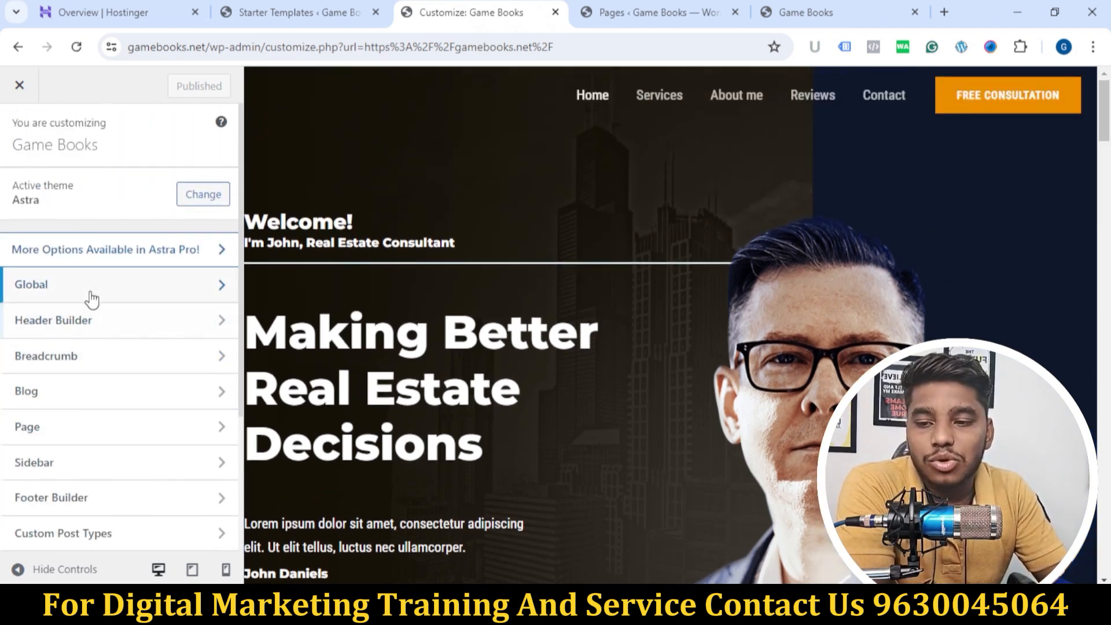
# Step: Open the Global customization settings and examine the available options alongside the homepage preview
pyautogui.click(91, 299)
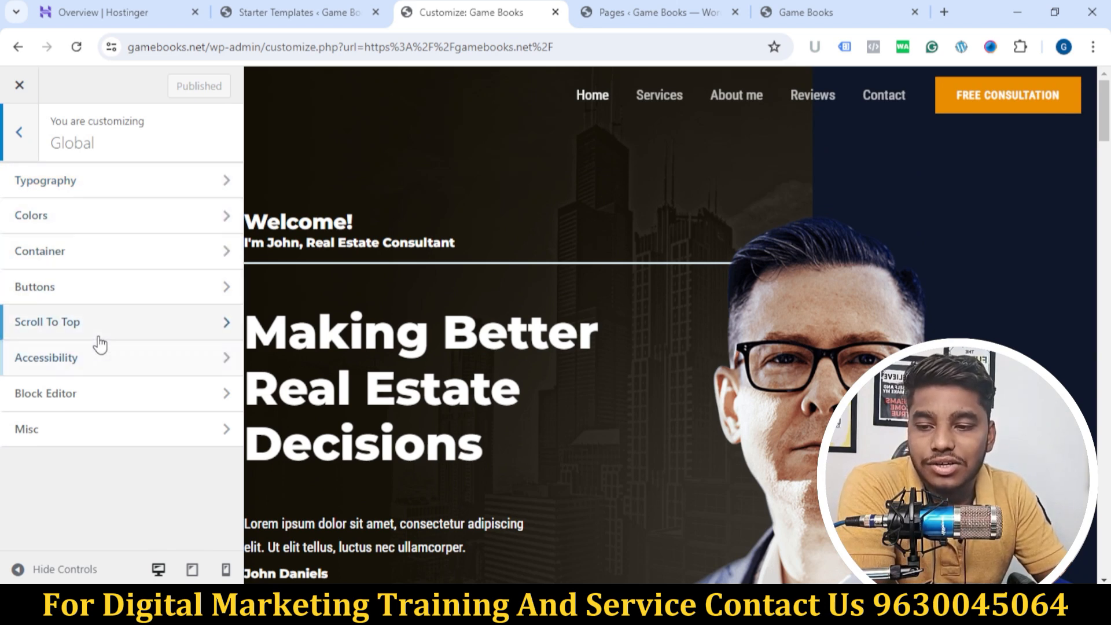
pyautogui.scroll(-8, 777, 387)
pyautogui.scroll(5, 775, 382)
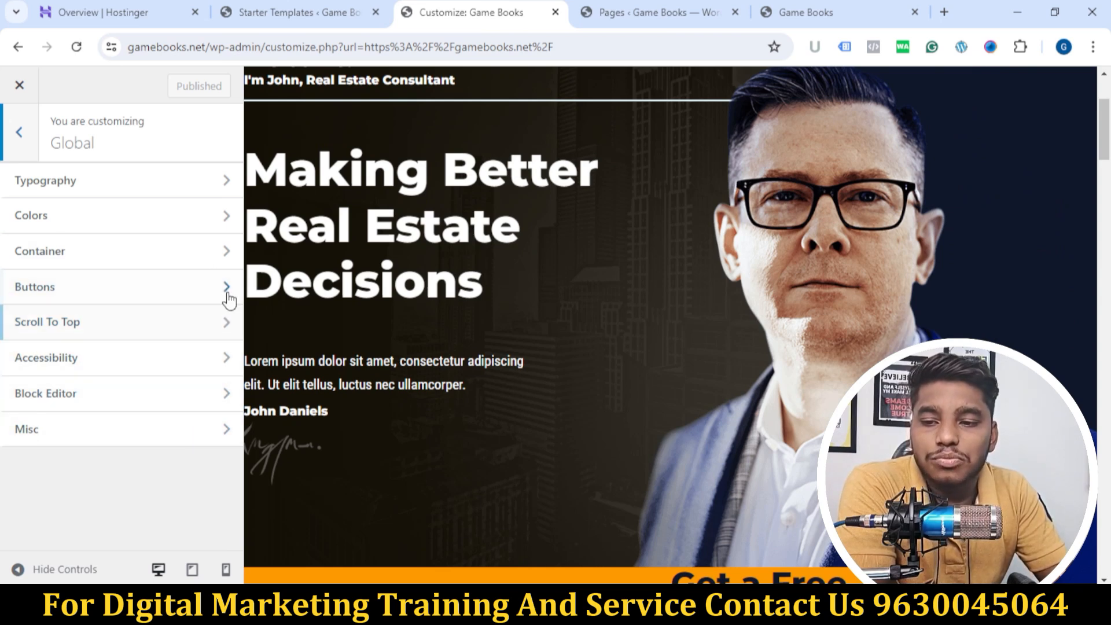
pyautogui.scroll(3, 426, 390)
pyautogui.scroll(-12, 491, 364)
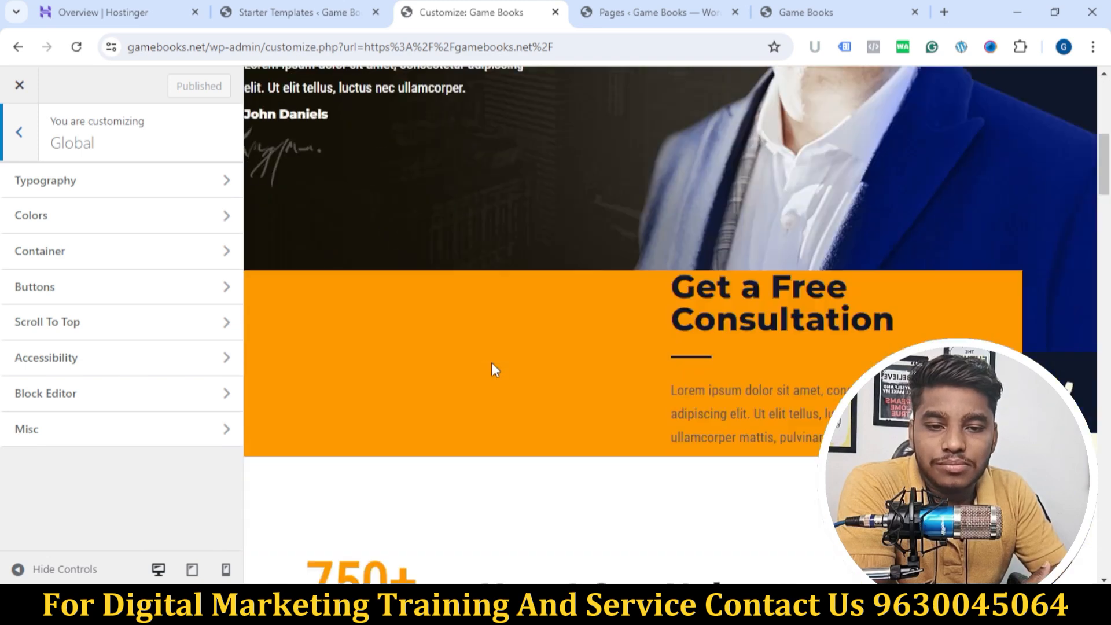
pyautogui.scroll(12, 286, 256)
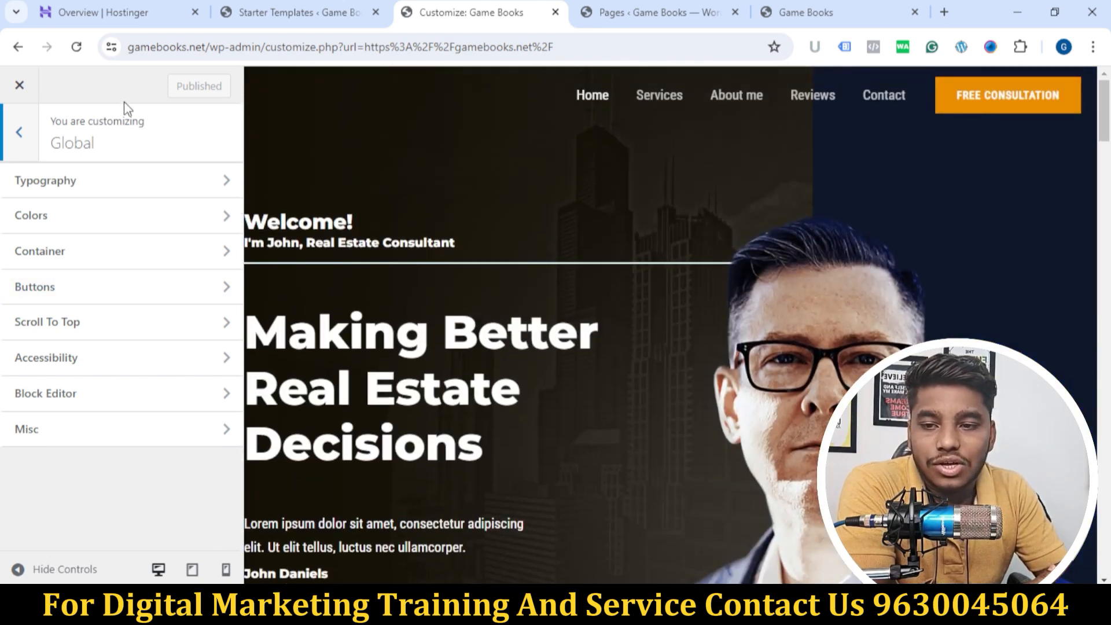
# Step: Leave the Global settings and view the Header Builder and the Footer Builder with the site preview
pyautogui.click(30, 143)
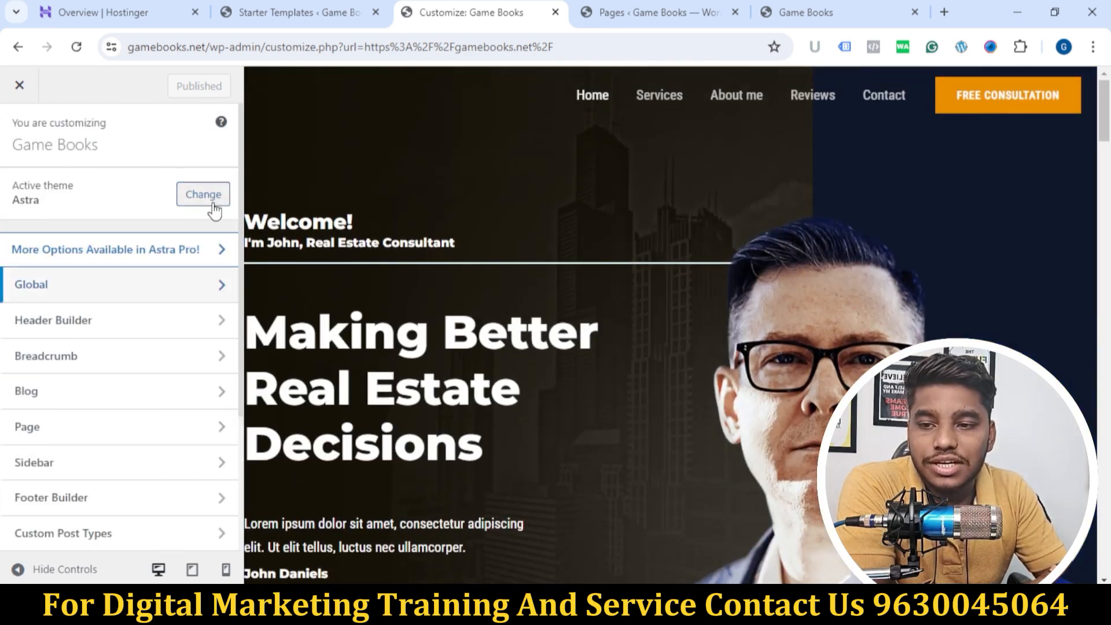
pyautogui.click(125, 331)
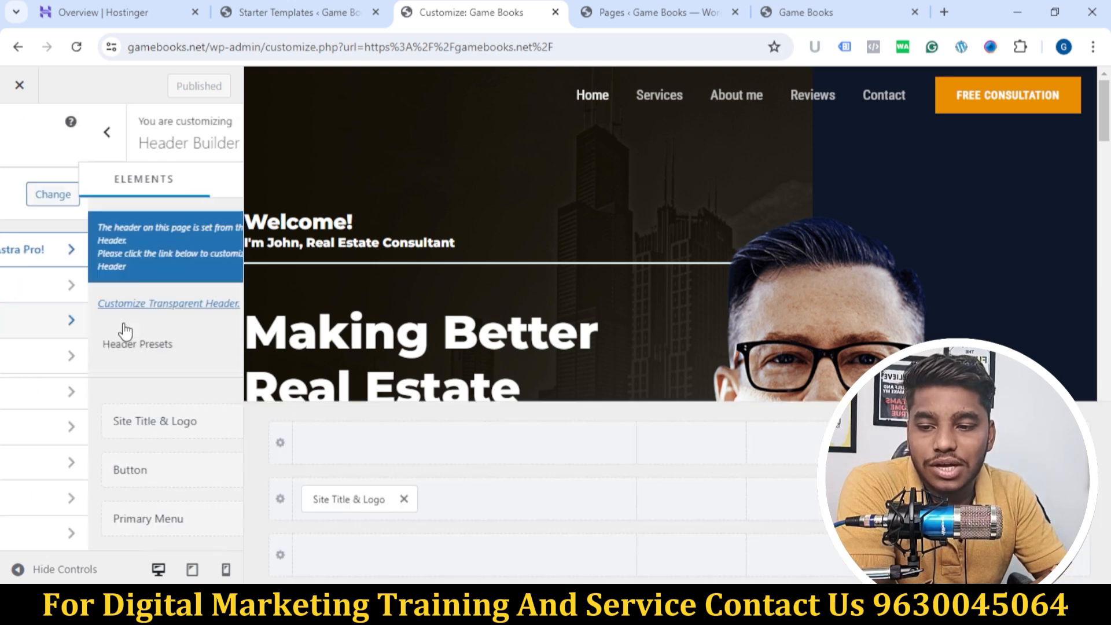
pyautogui.click(86, 511)
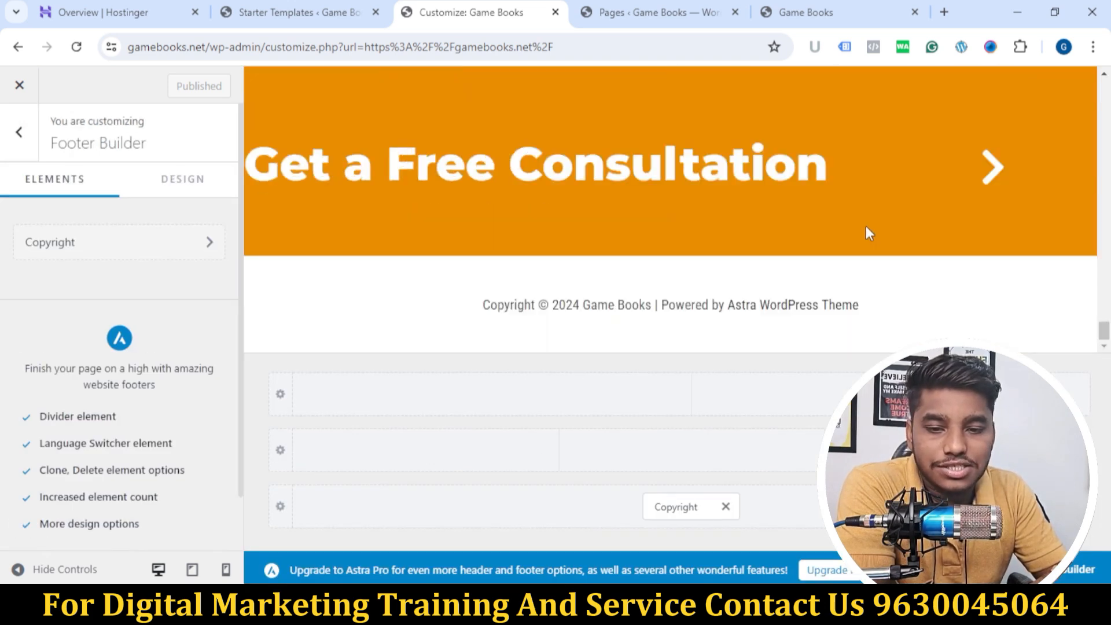
pyautogui.scroll(4, 626, 186)
pyautogui.scroll(15, 833, 191)
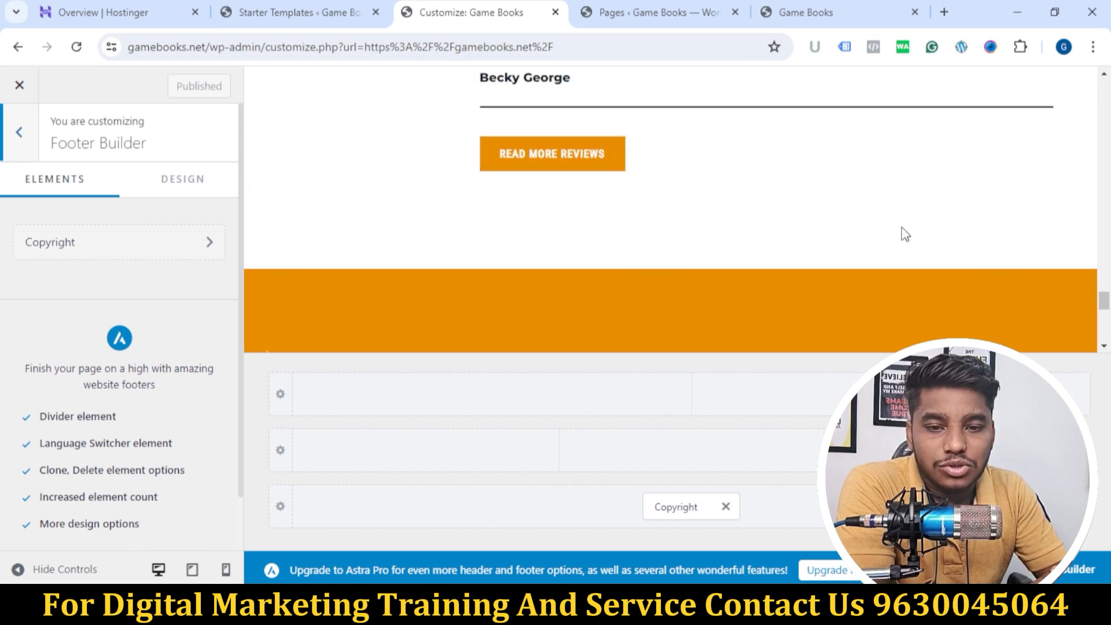
# Step: Leave the Footer Builder and open the Site Title & Logo element's settings in the Header Builder
pyautogui.scroll(10, 911, 243)
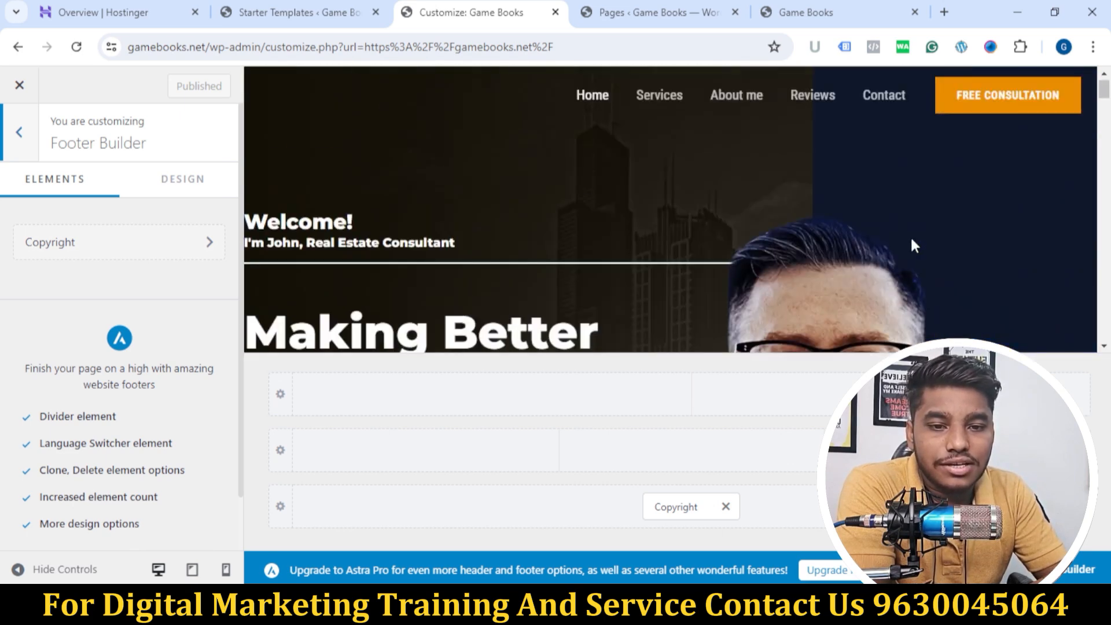
pyautogui.click(5, 132)
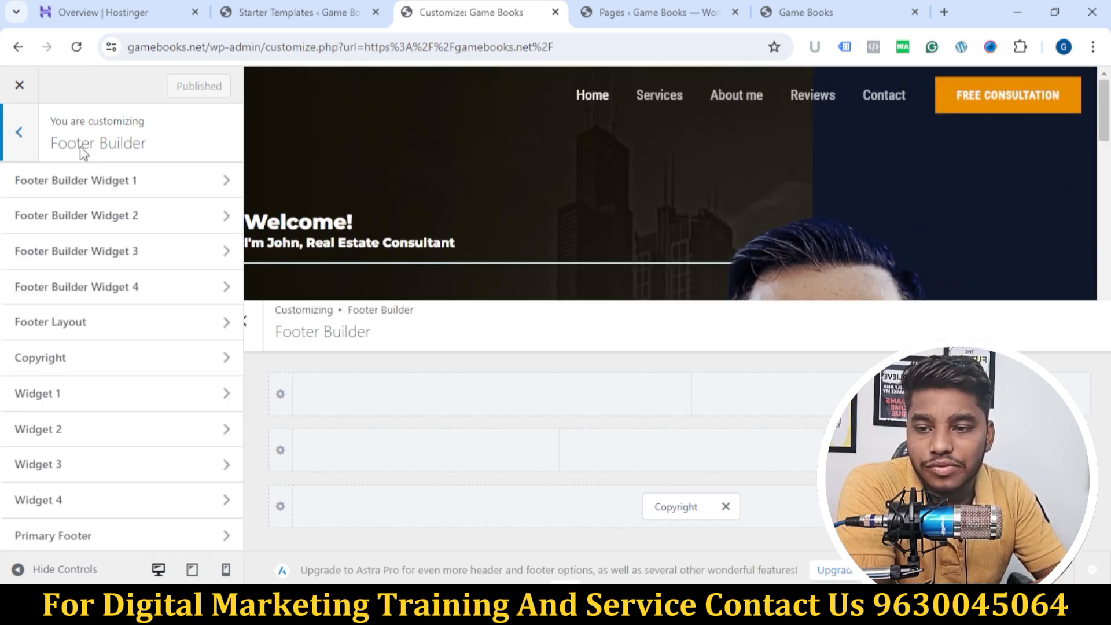
pyautogui.click(20, 337)
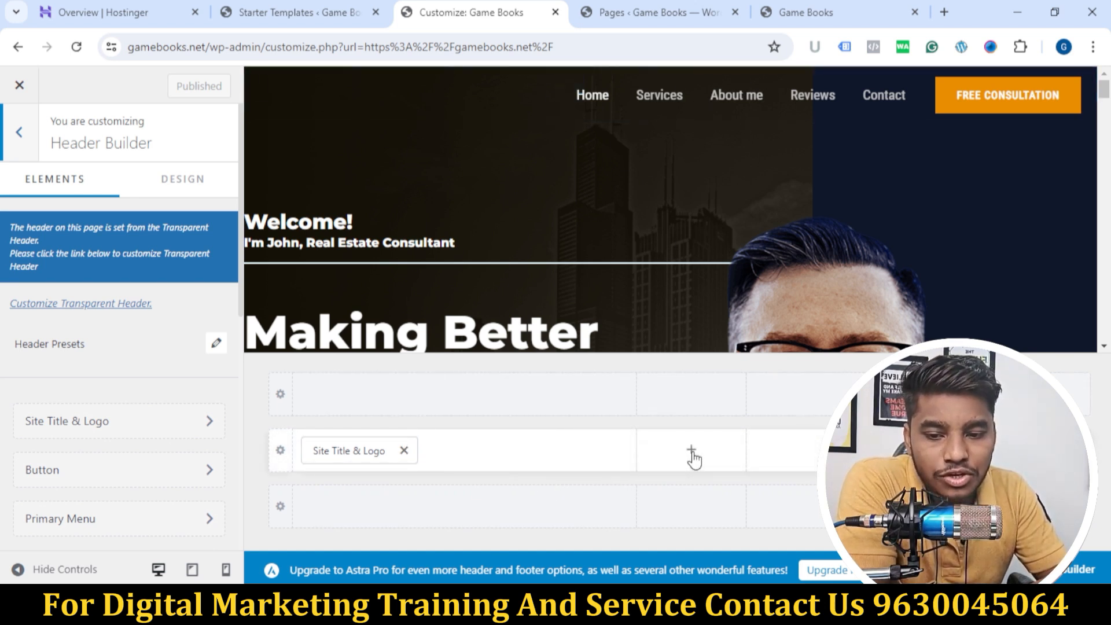
pyautogui.click(350, 452)
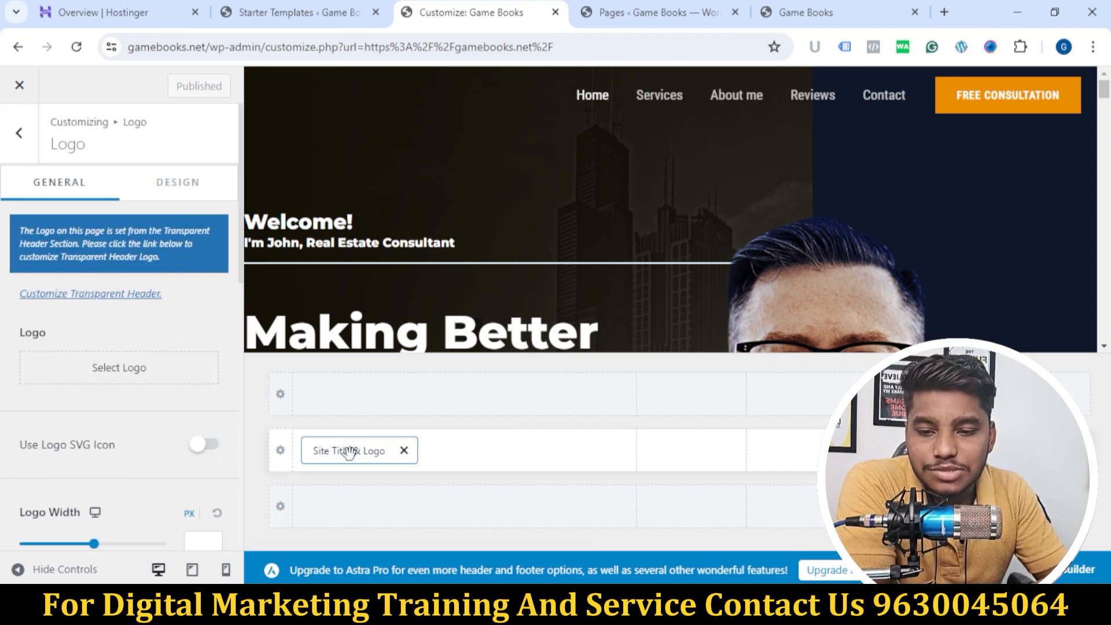
# Step: Upload the gamer emblem image 2.png from the Downloads folder to the media library for the site logo
pyautogui.click(124, 373)
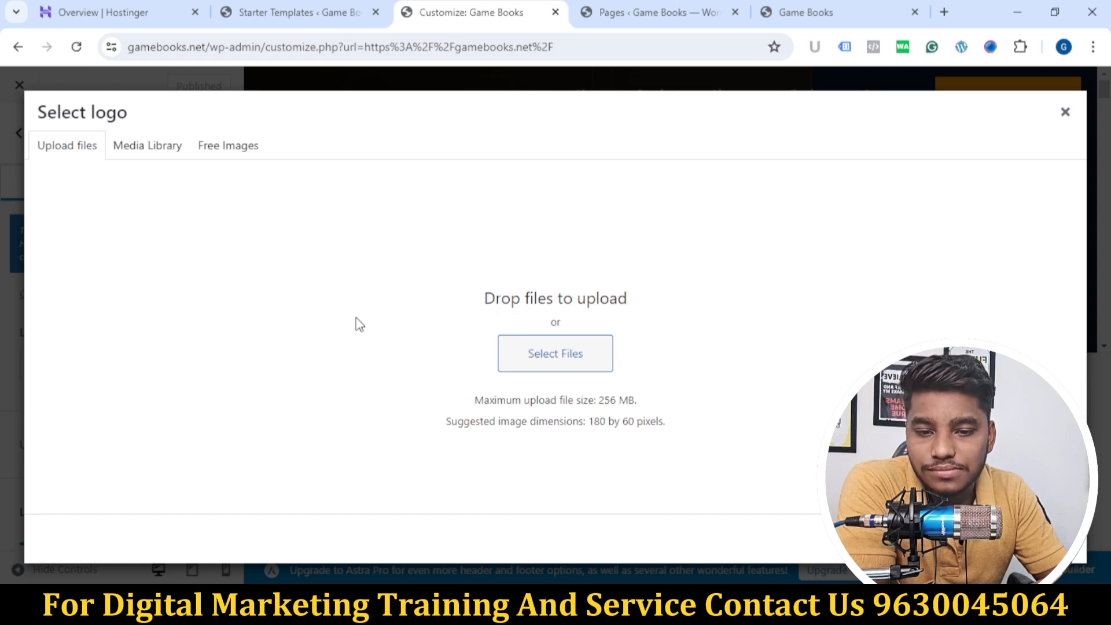
pyautogui.click(558, 357)
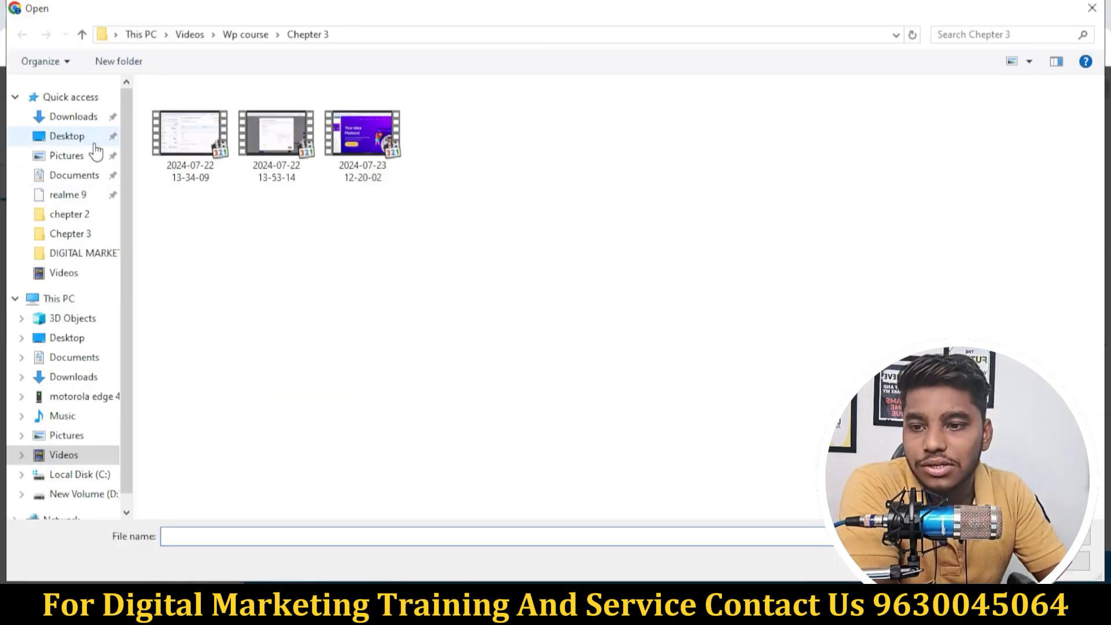
pyautogui.click(78, 118)
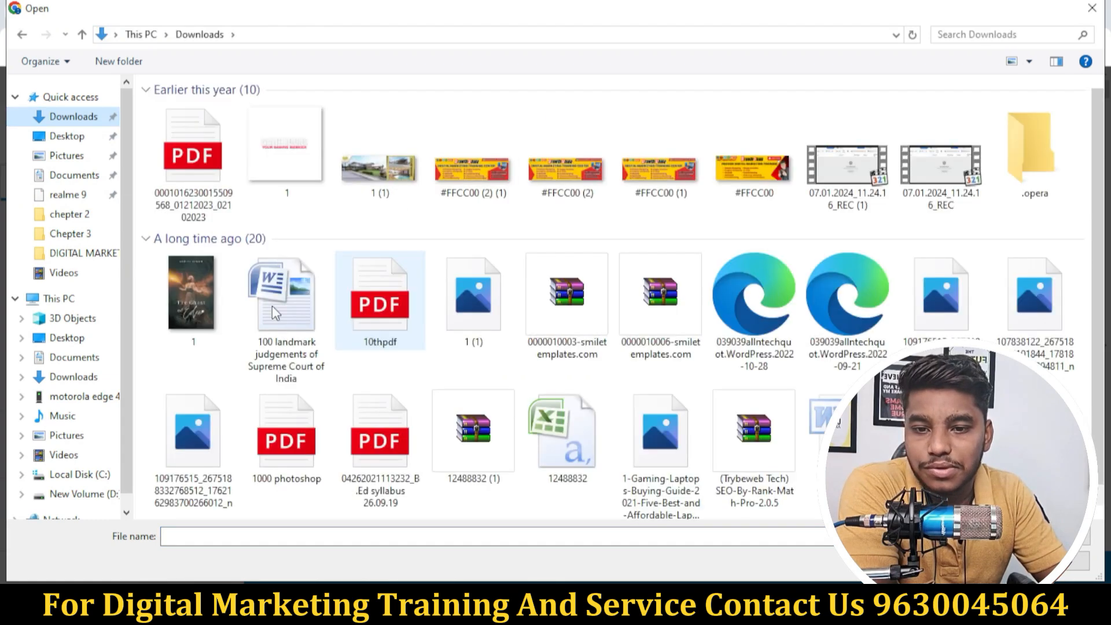
pyautogui.scroll(-1, 502, 350)
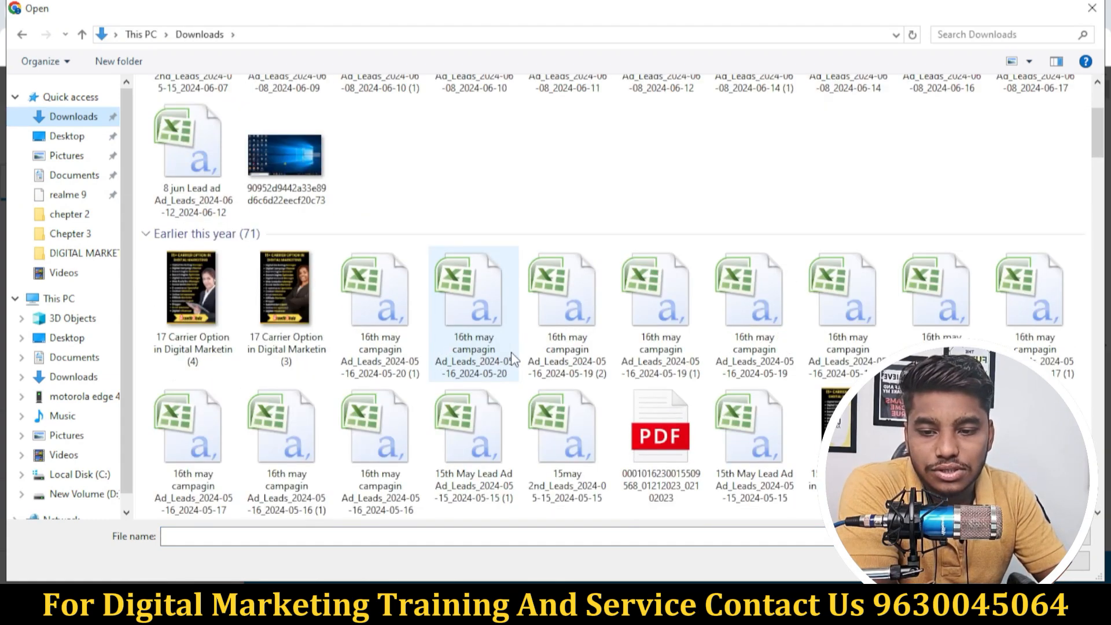
pyautogui.scroll(1, 520, 357)
pyautogui.scroll(-3, 386, 364)
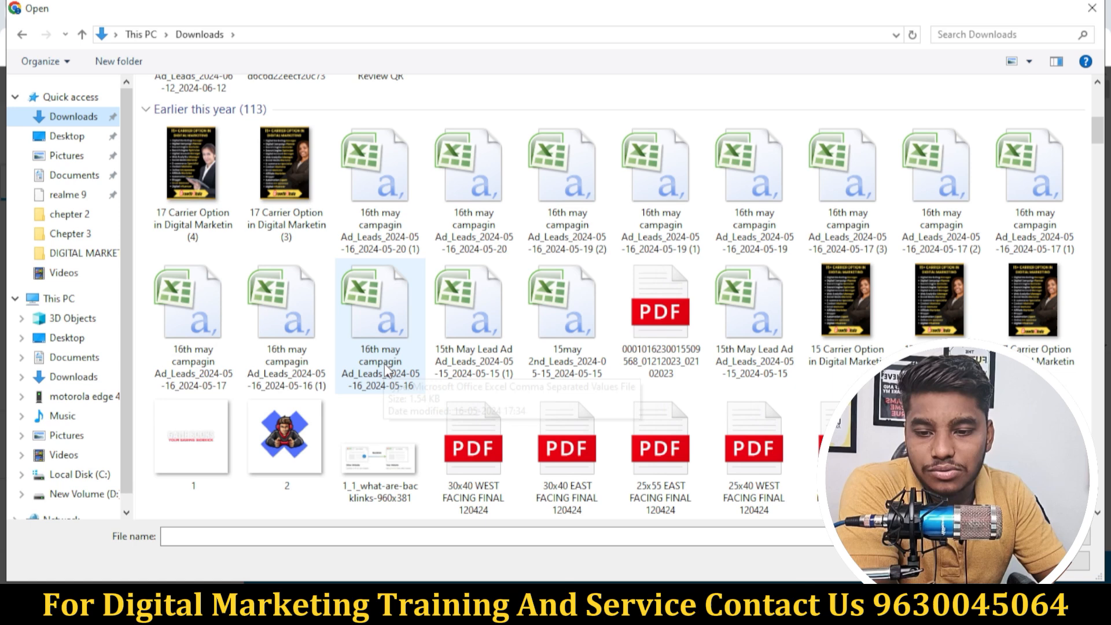
pyautogui.click(277, 442)
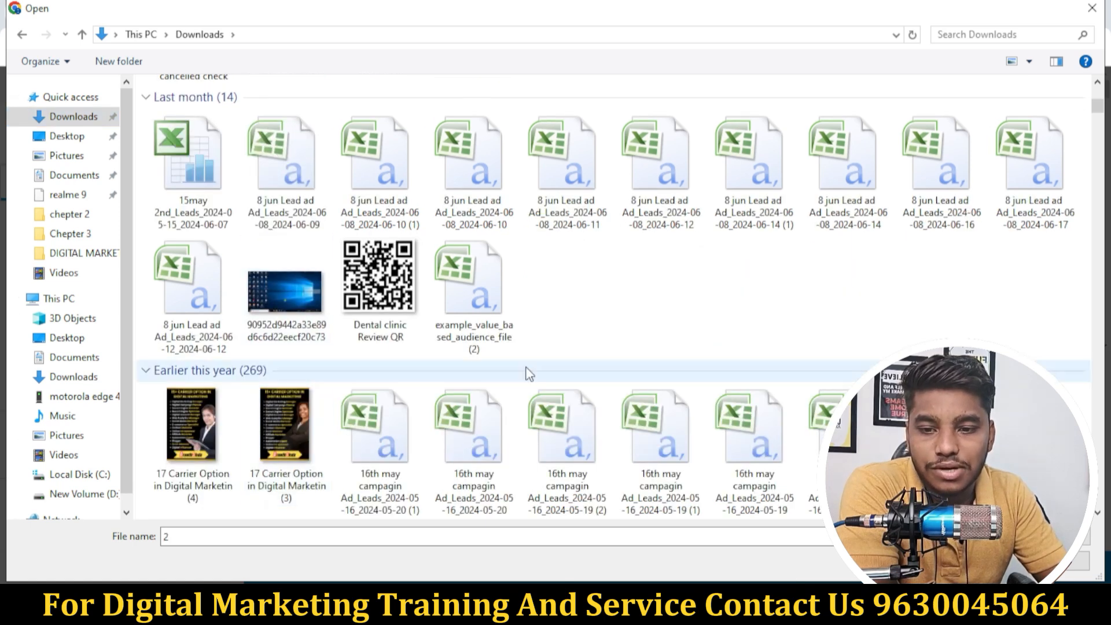
pyautogui.scroll(-3, 607, 366)
pyautogui.scroll(-3, 447, 467)
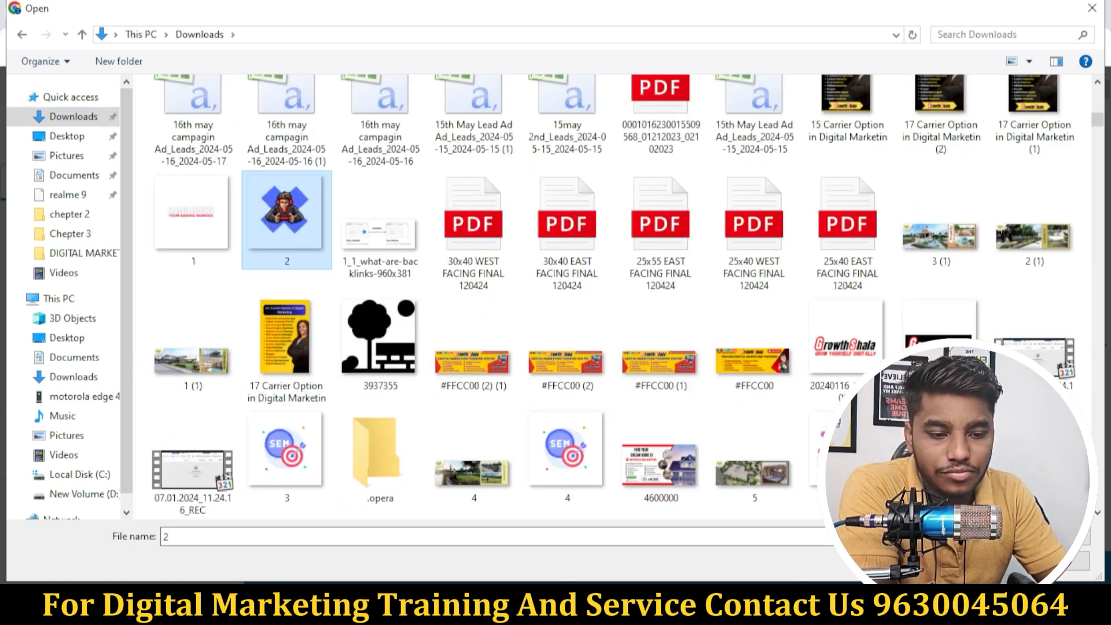
pyautogui.click(980, 560)
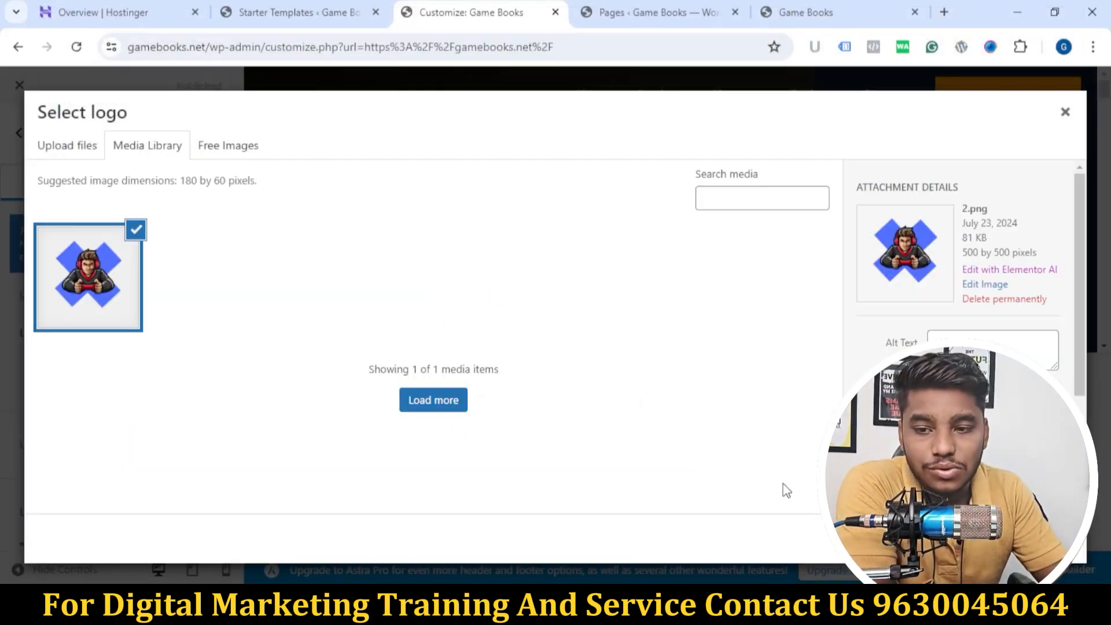
# Step: Set the uploaded image as the header logo, extending the crop area downward and upward to include the whole gamer emblem
pyautogui.click(1050, 539)
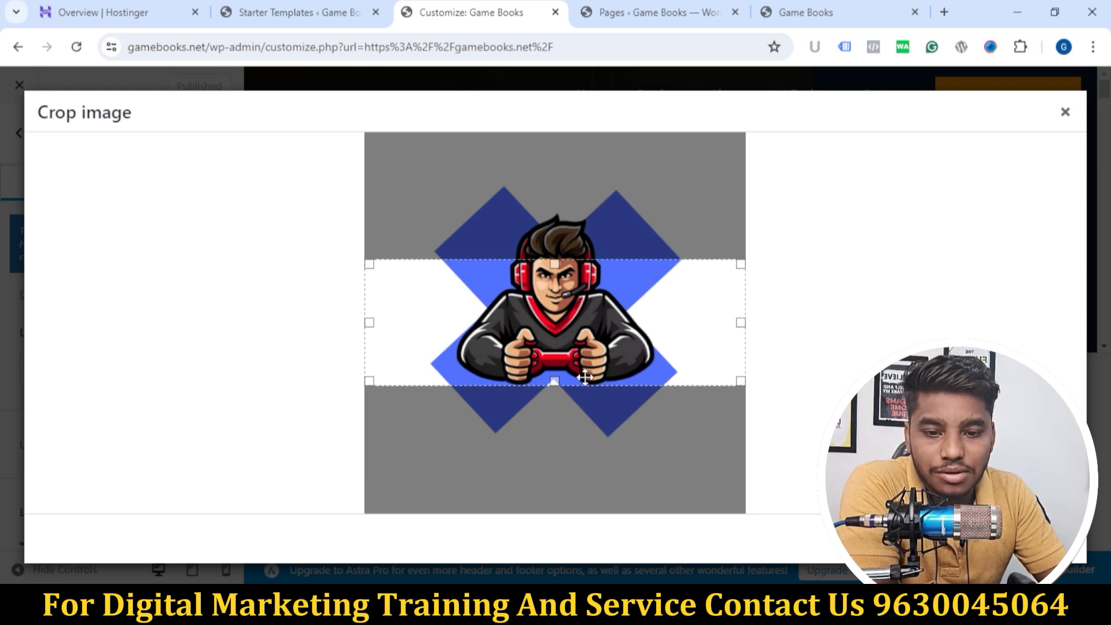
pyautogui.moveTo(568, 401); pyautogui.dragTo(562, 439)
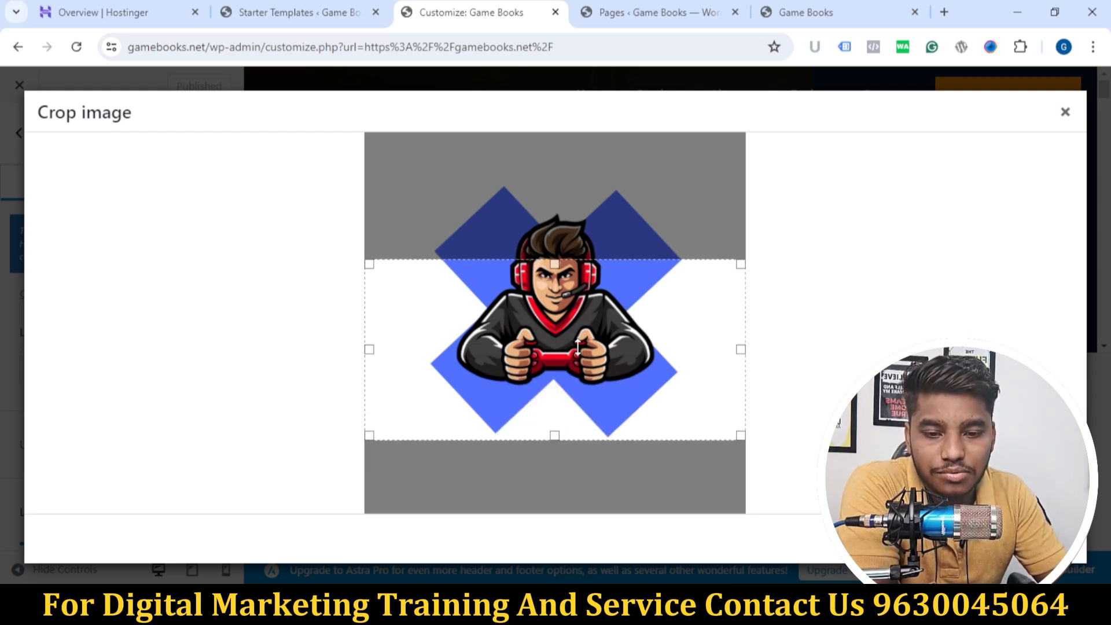
pyautogui.moveTo(565, 263); pyautogui.dragTo(578, 182)
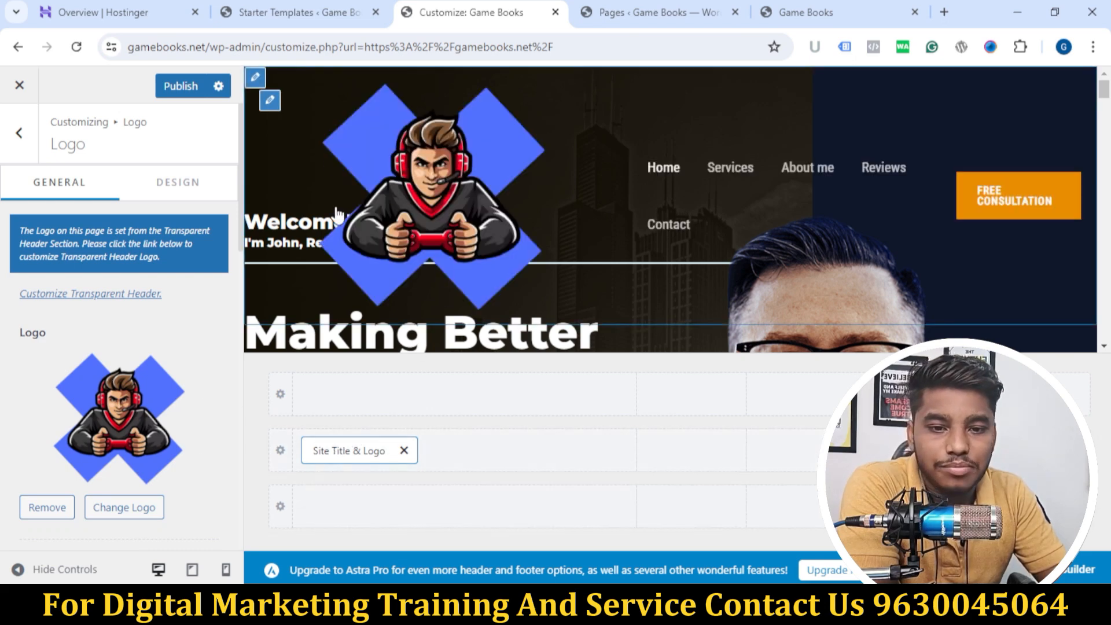
# Step: Reduce the header logo's width to 80 px
pyautogui.scroll(-6, 87, 405)
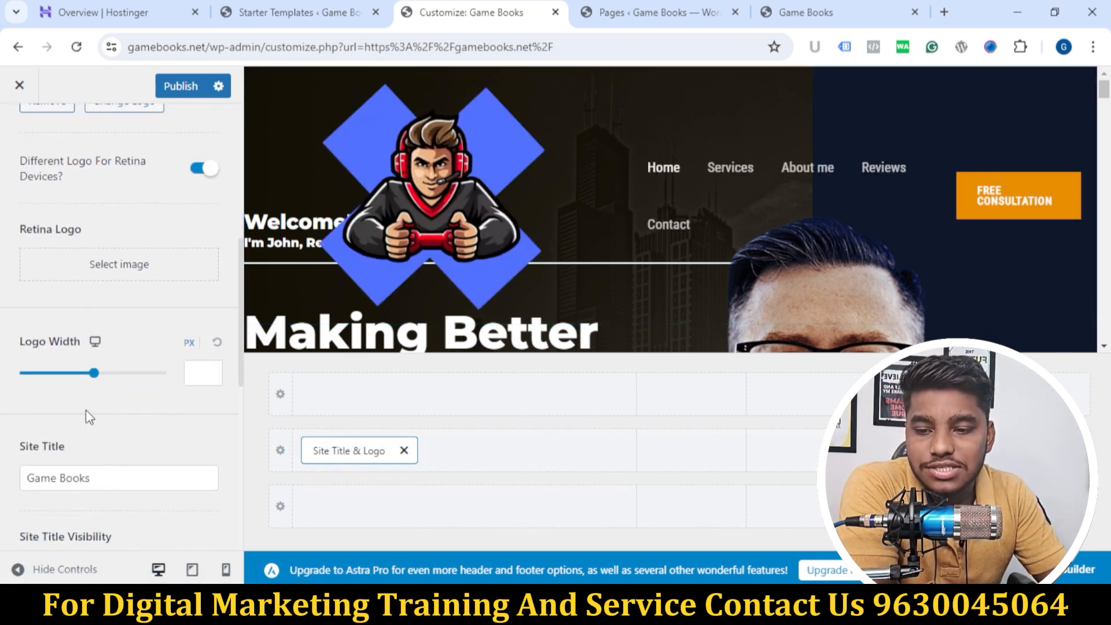
pyautogui.moveTo(94, 379); pyautogui.dragTo(45, 395)
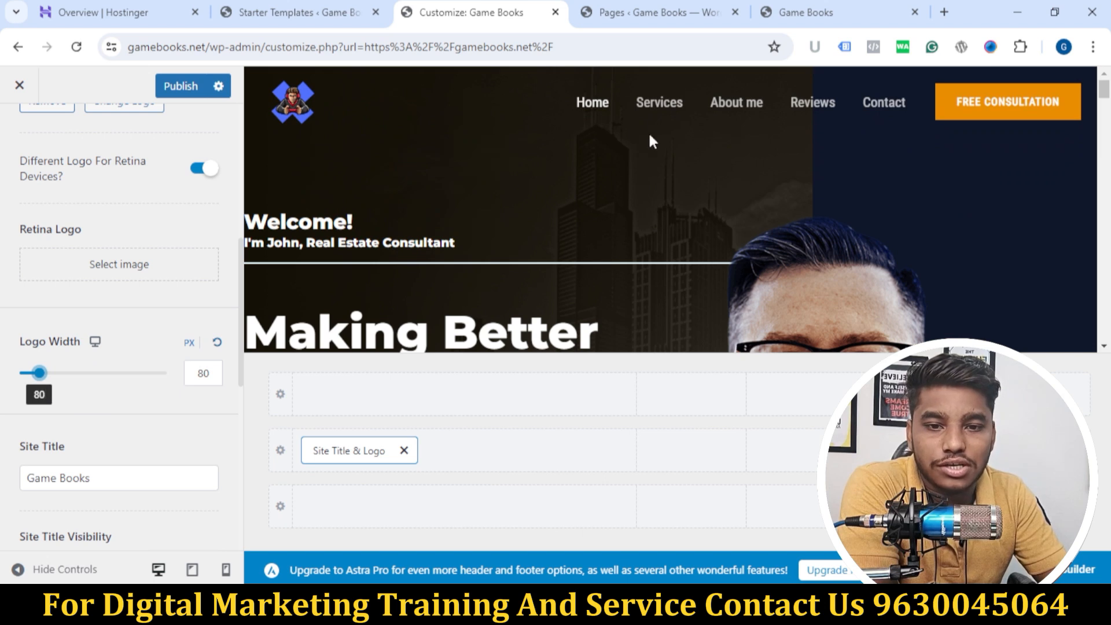
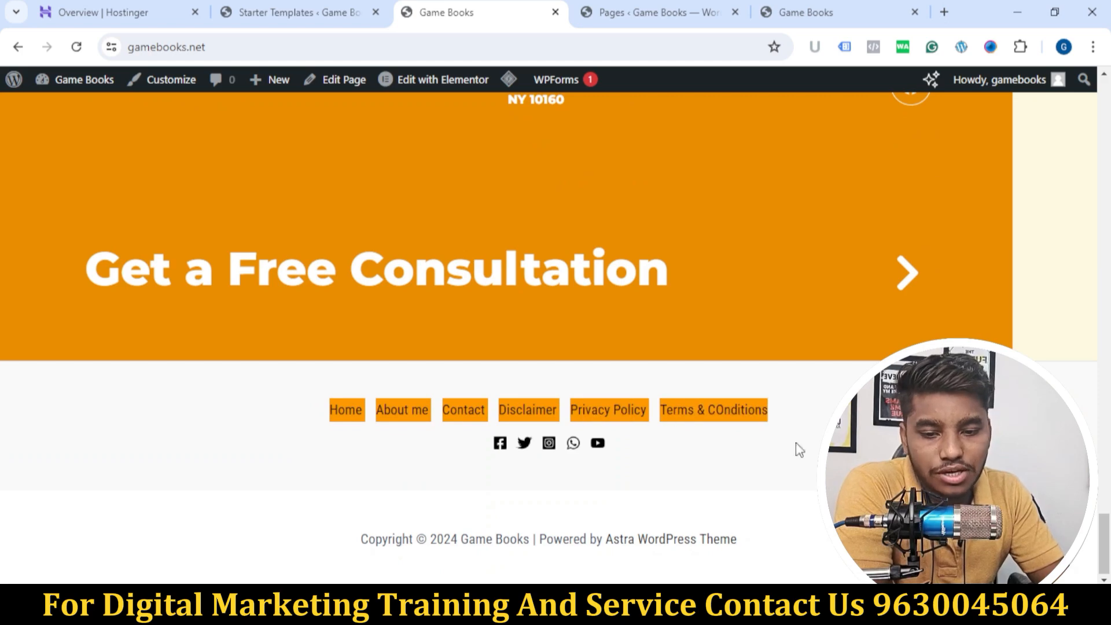
# Step: Open the homepage in the site customizer and go to the Header Builder
pyautogui.scroll(20, 737, 460)
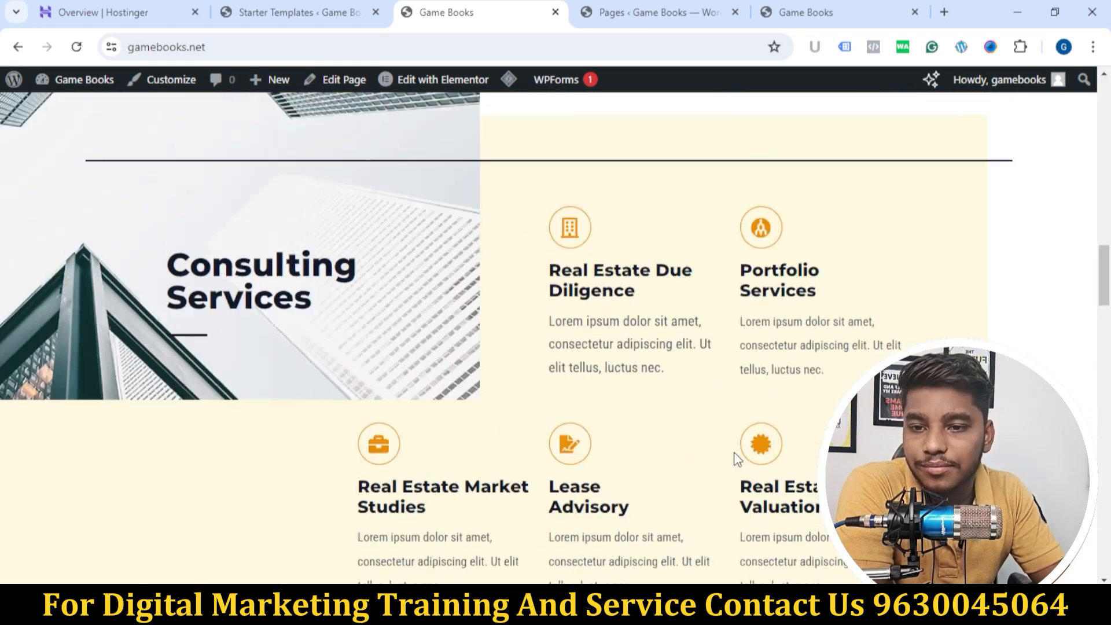
pyautogui.scroll(5, 480, 382)
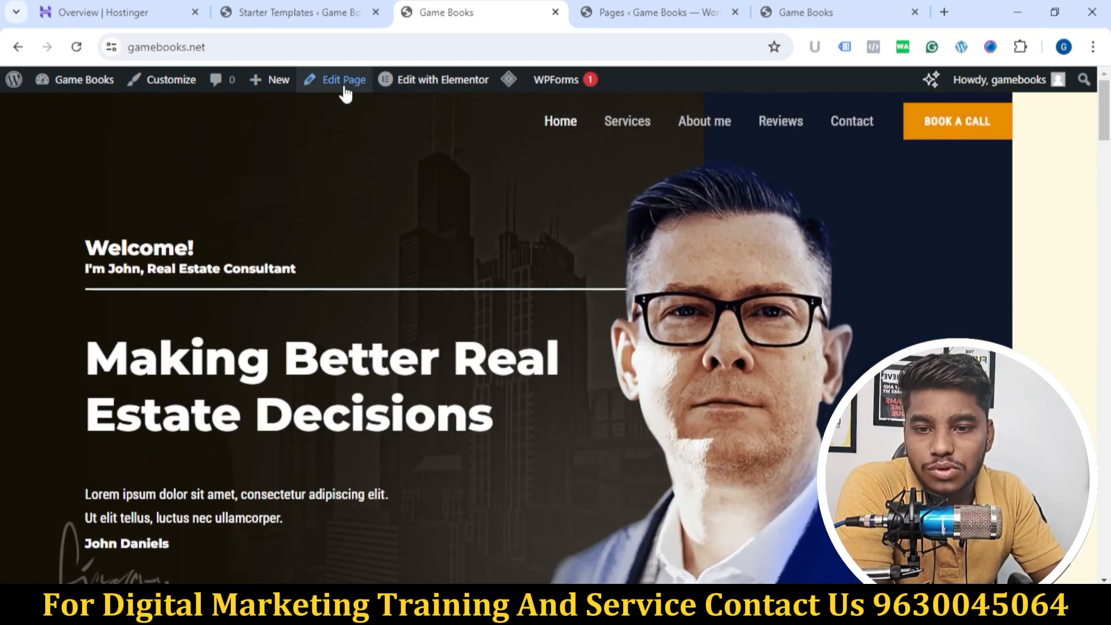
pyautogui.click(163, 79)
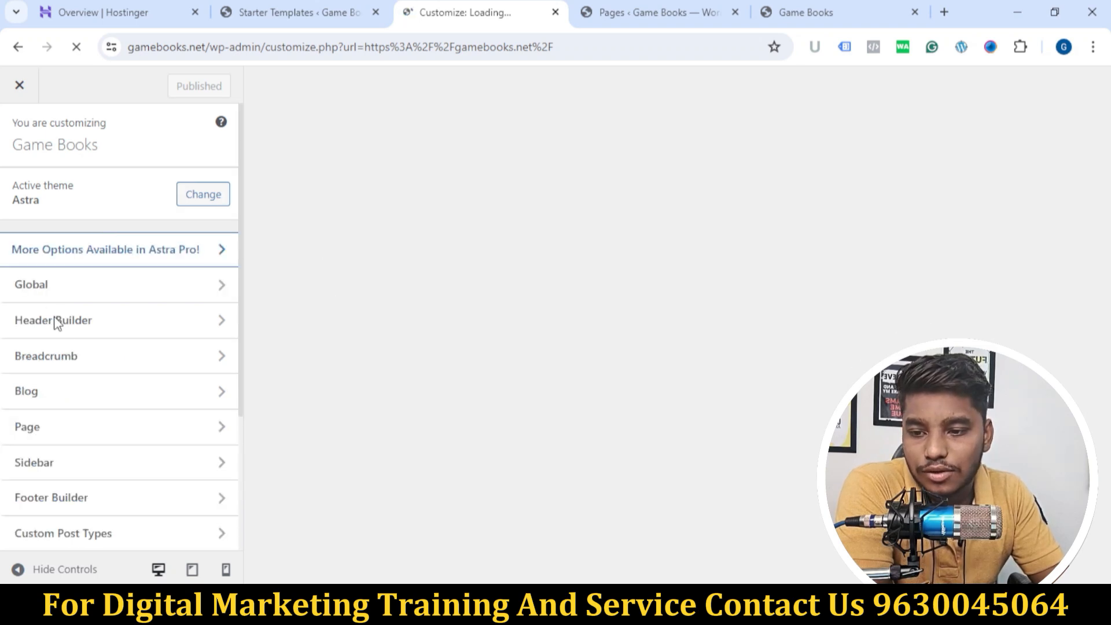
pyautogui.scroll(-3, 149, 324)
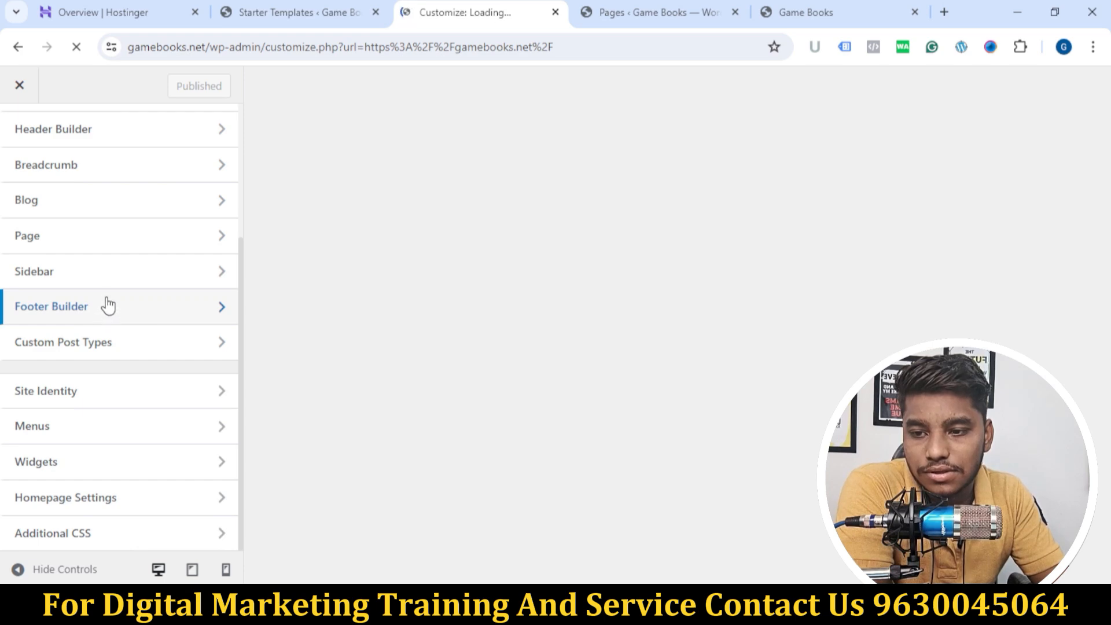
pyautogui.scroll(3, 108, 305)
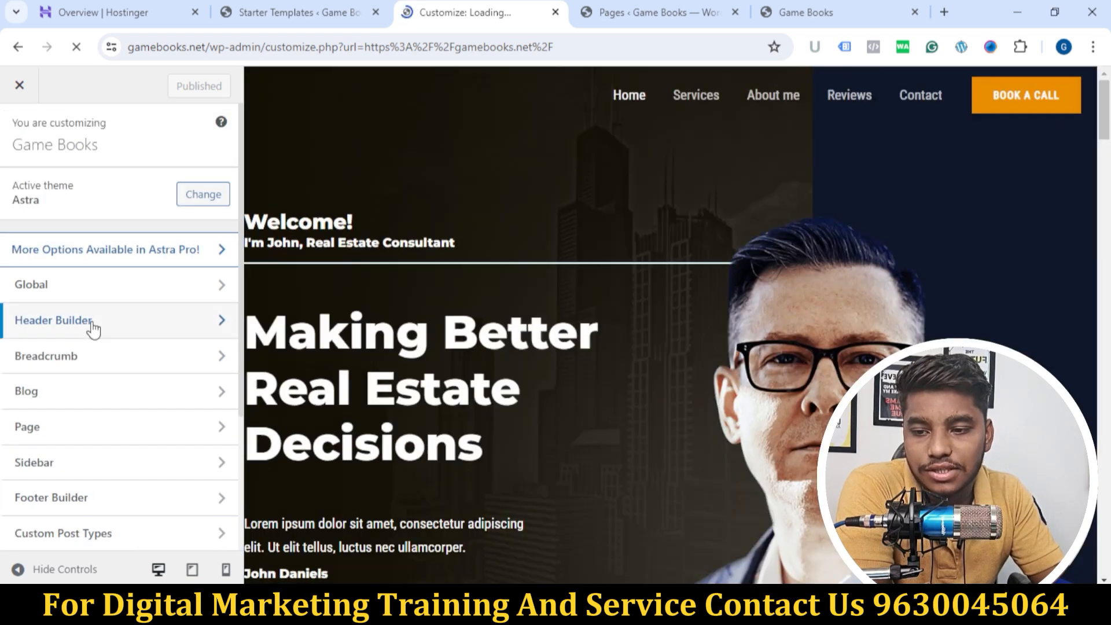
pyautogui.click(92, 329)
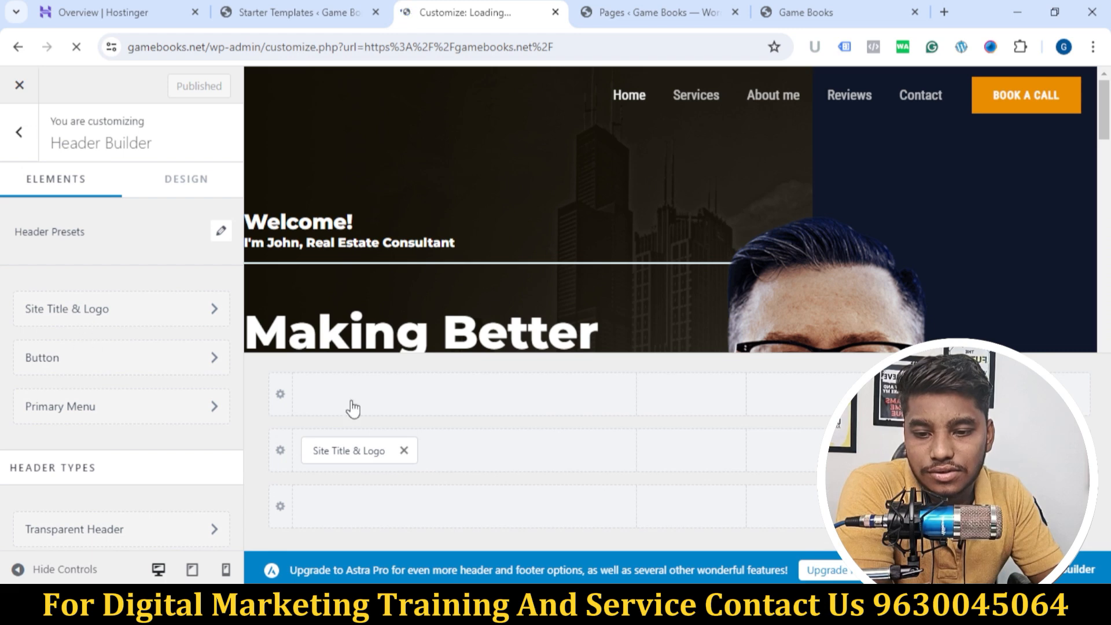
# Step: Look over the Footer Builder's elements and return to the main list of customizer sections
pyautogui.scroll(-3, 101, 329)
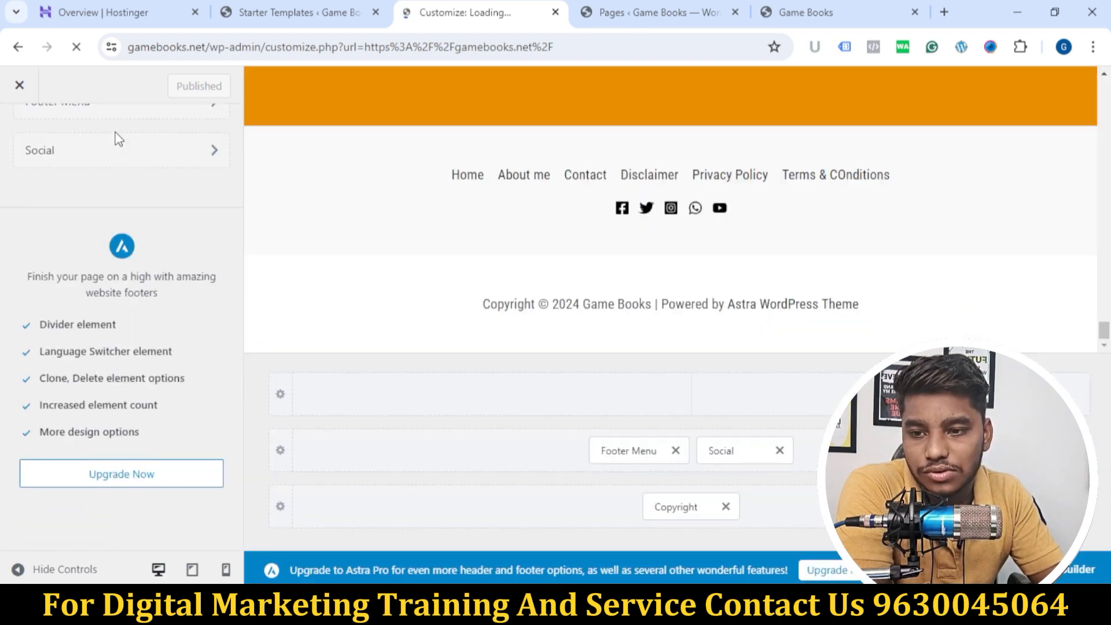
pyautogui.scroll(-3, 197, 360)
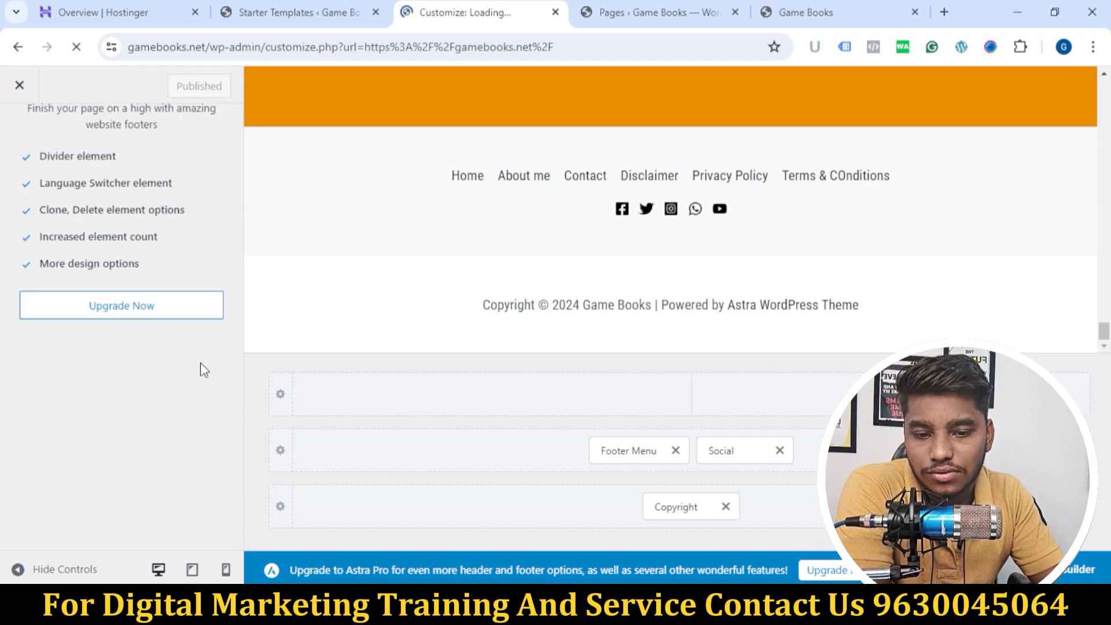
pyautogui.scroll(6, 200, 362)
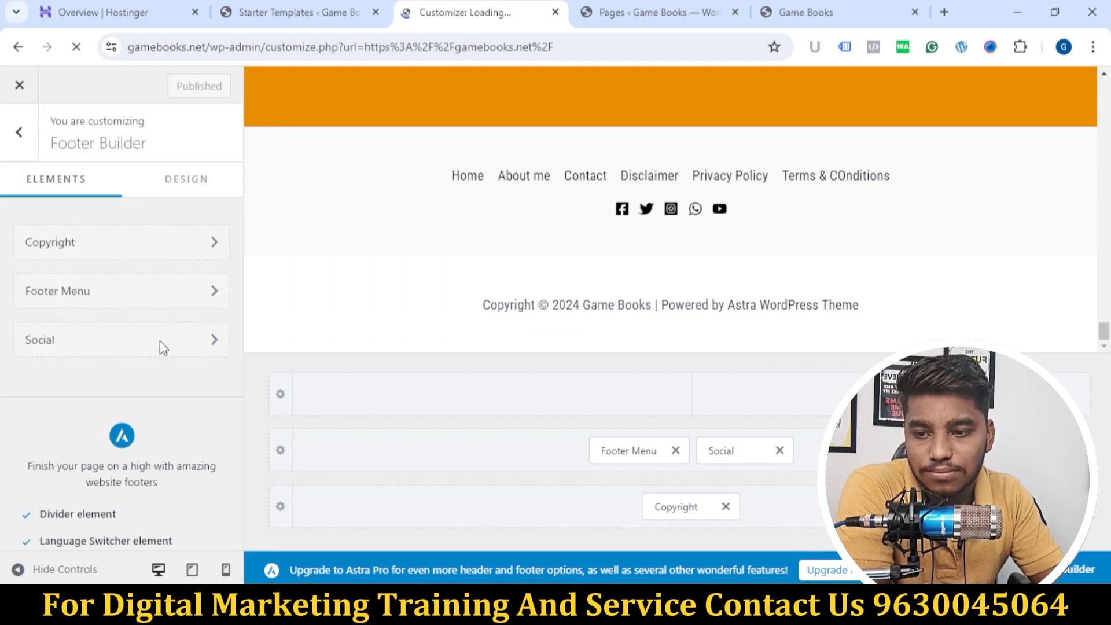
pyautogui.click(21, 131)
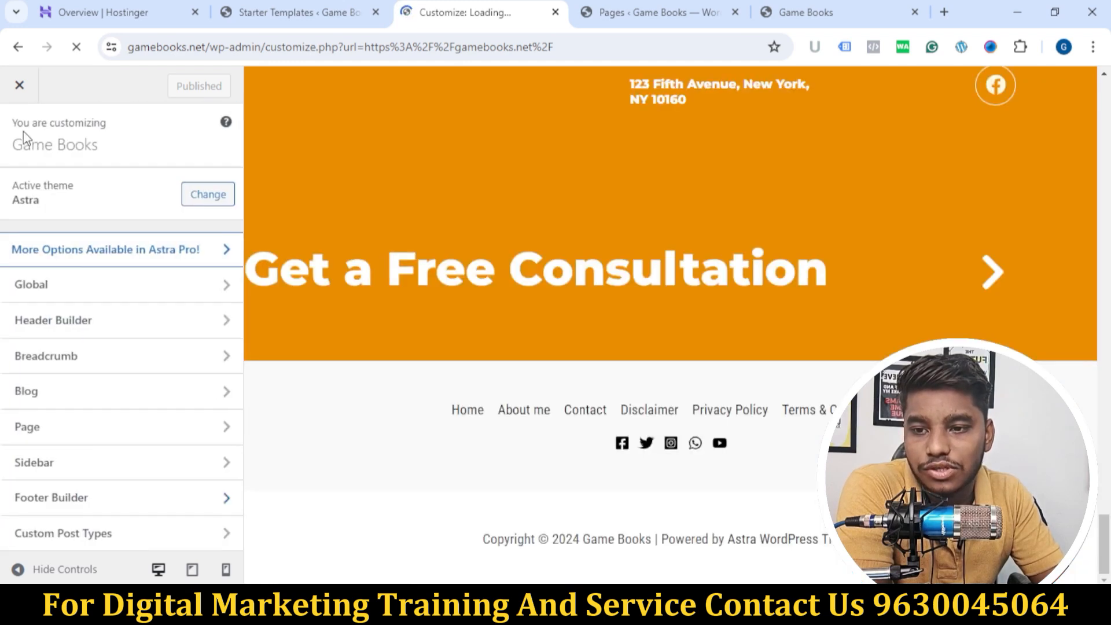
# Step: Reopen the Header Builder and open the Site Title & Logo element's settings
pyautogui.click(72, 329)
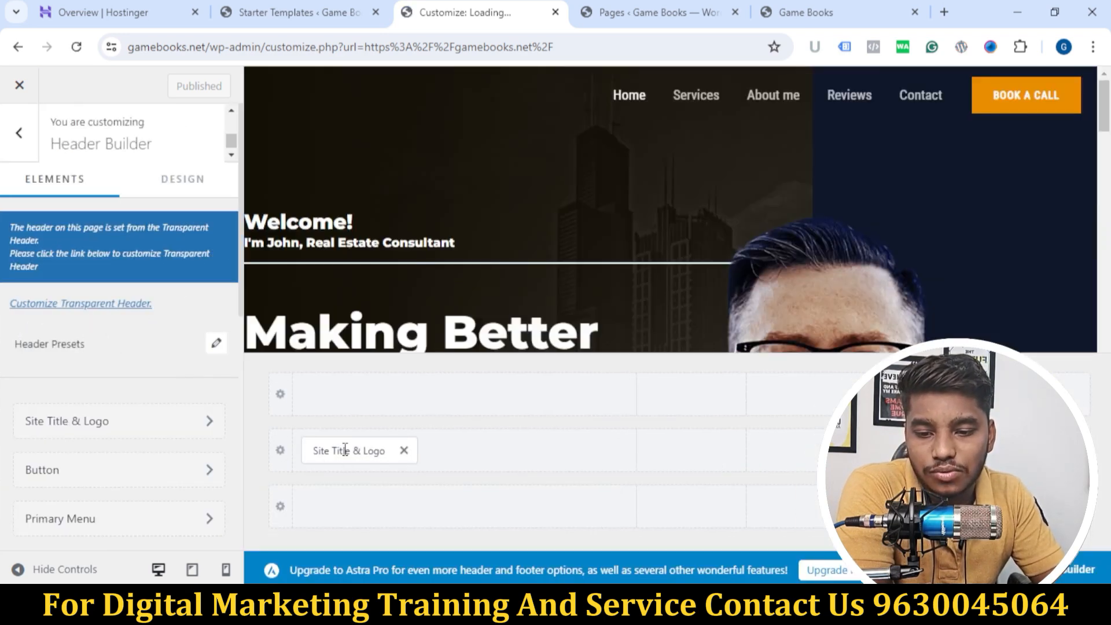
pyautogui.click(136, 431)
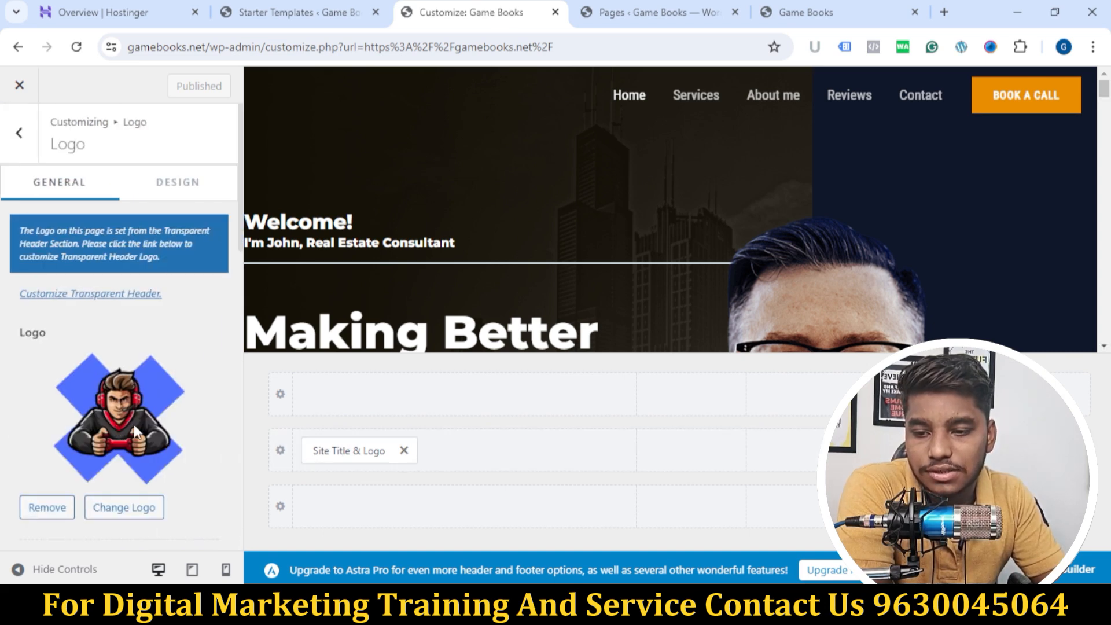
pyautogui.scroll(-6, 144, 339)
pyautogui.scroll(7, 142, 347)
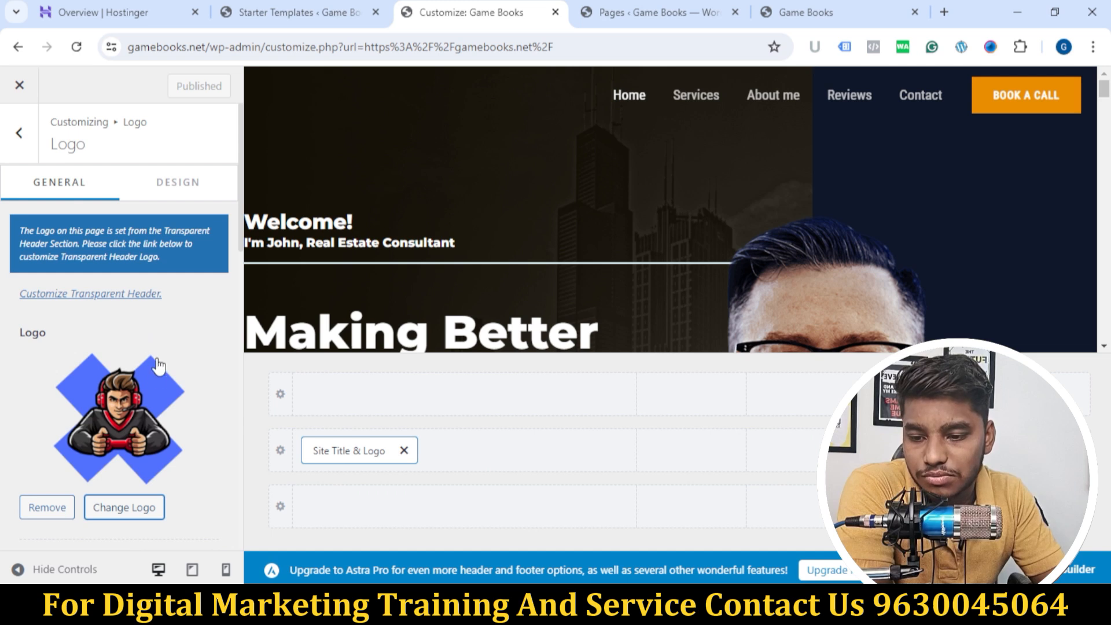
pyautogui.scroll(-12, 173, 355)
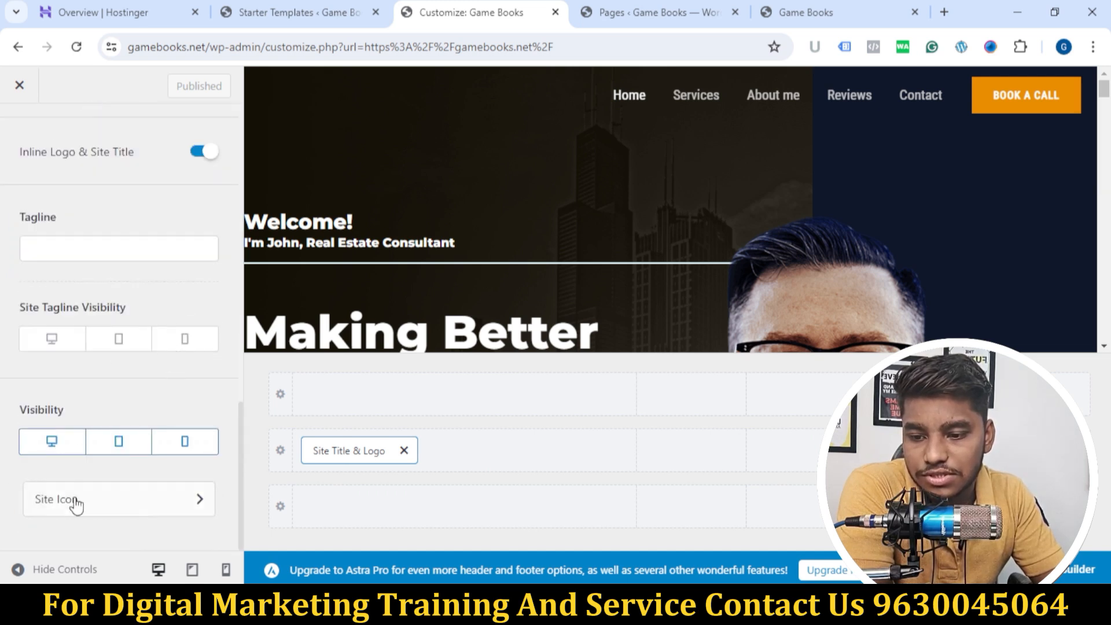
# Step: Turn on the site title's visibility for desktop, tablet and mobile
pyautogui.scroll(3, 145, 401)
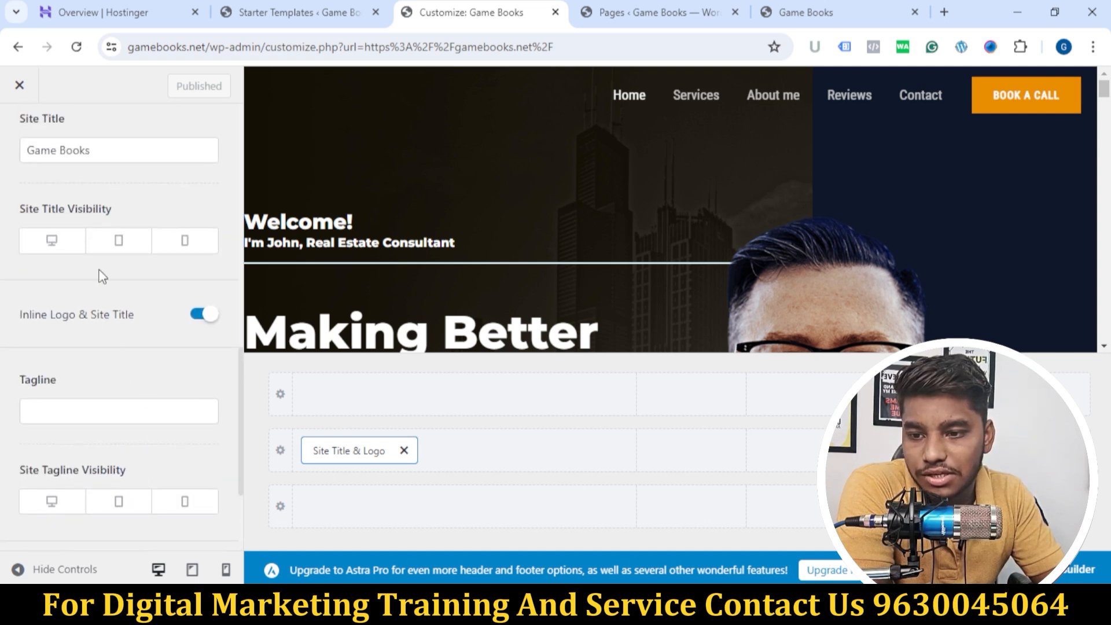
pyautogui.scroll(3, 112, 269)
pyautogui.click(54, 403)
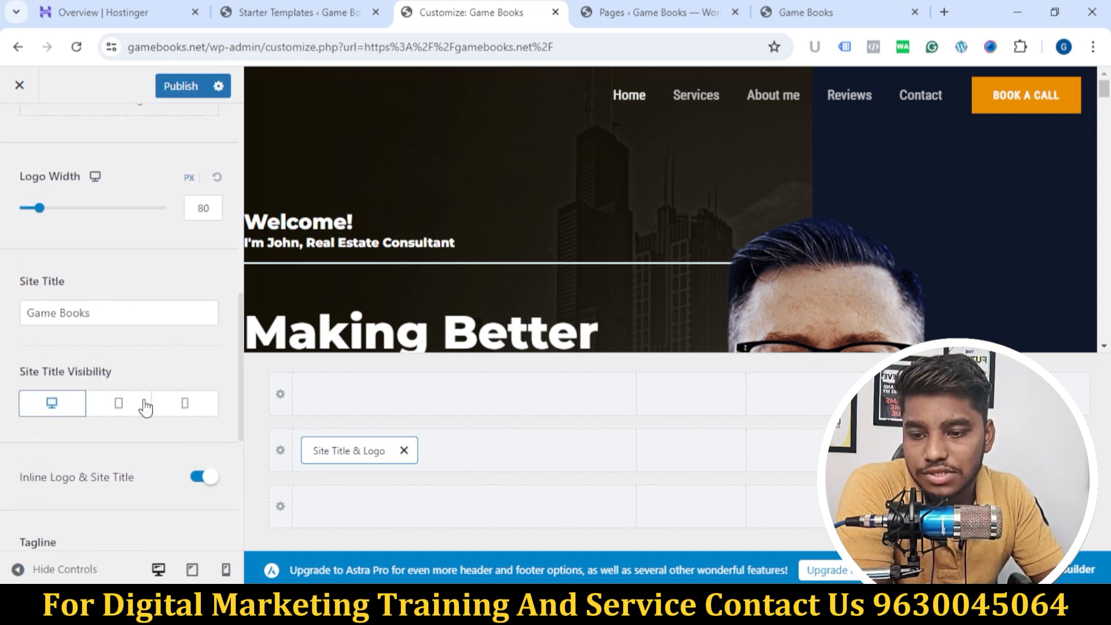
pyautogui.click(145, 407)
pyautogui.click(188, 405)
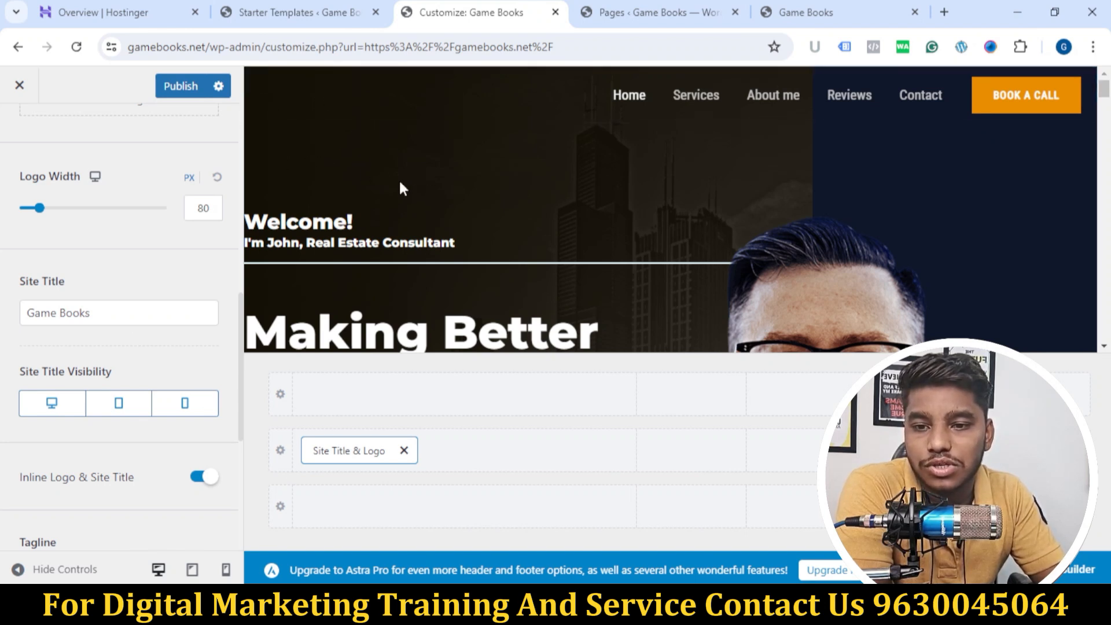
pyautogui.scroll(-5, 130, 292)
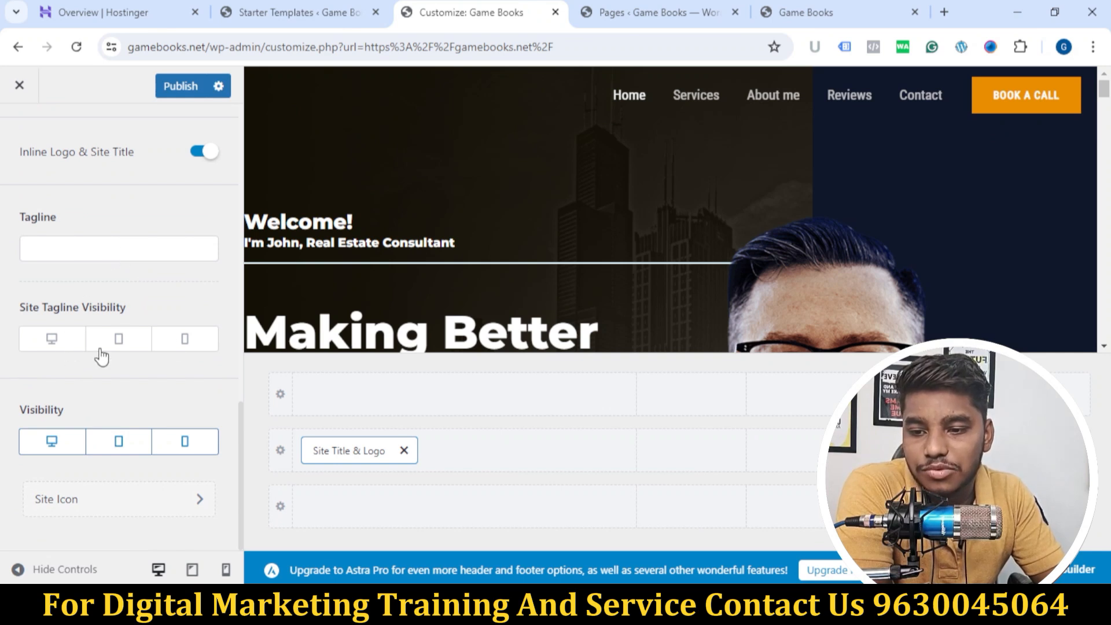
# Step: Open the transparent header settings from the logo settings and enable the transparent header on Mobile only
pyautogui.scroll(10, 187, 467)
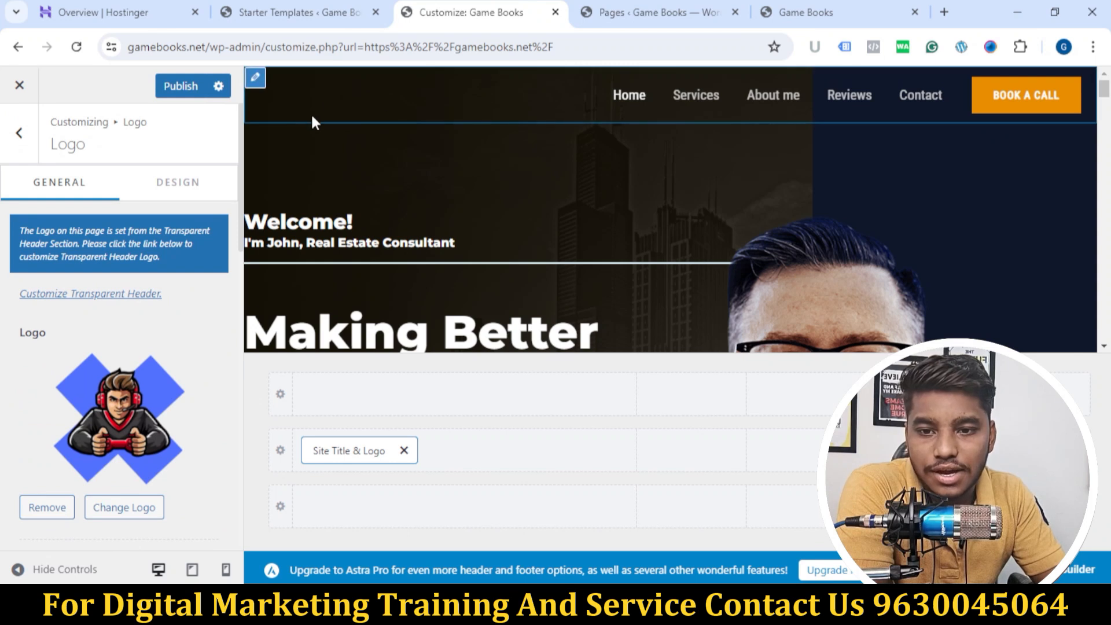
pyautogui.click(102, 298)
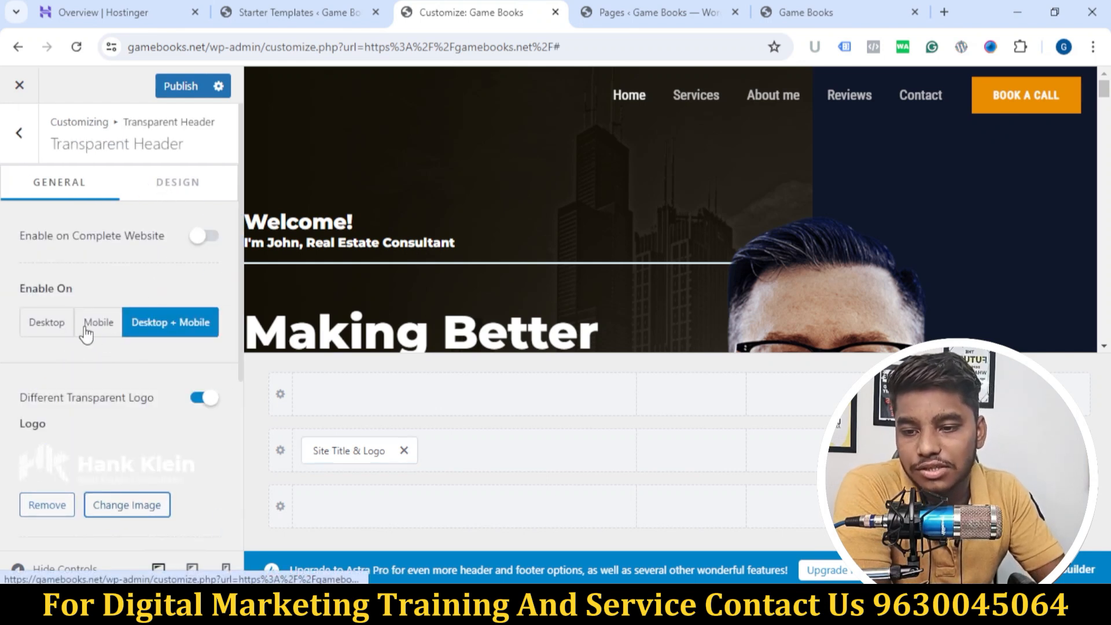
pyautogui.click(86, 330)
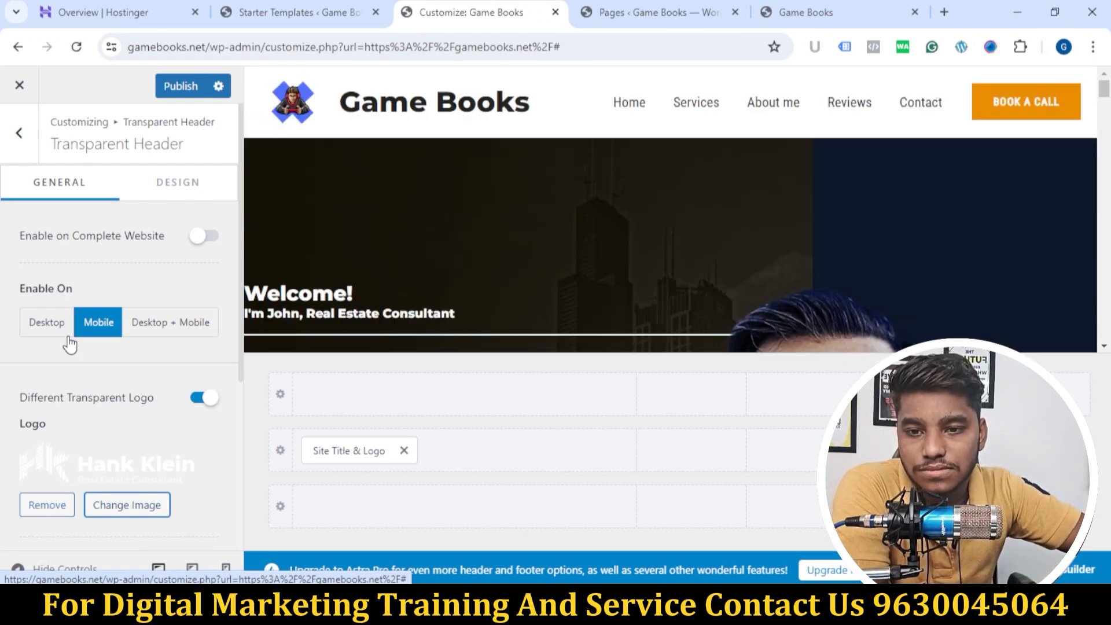
pyautogui.scroll(-2, 168, 317)
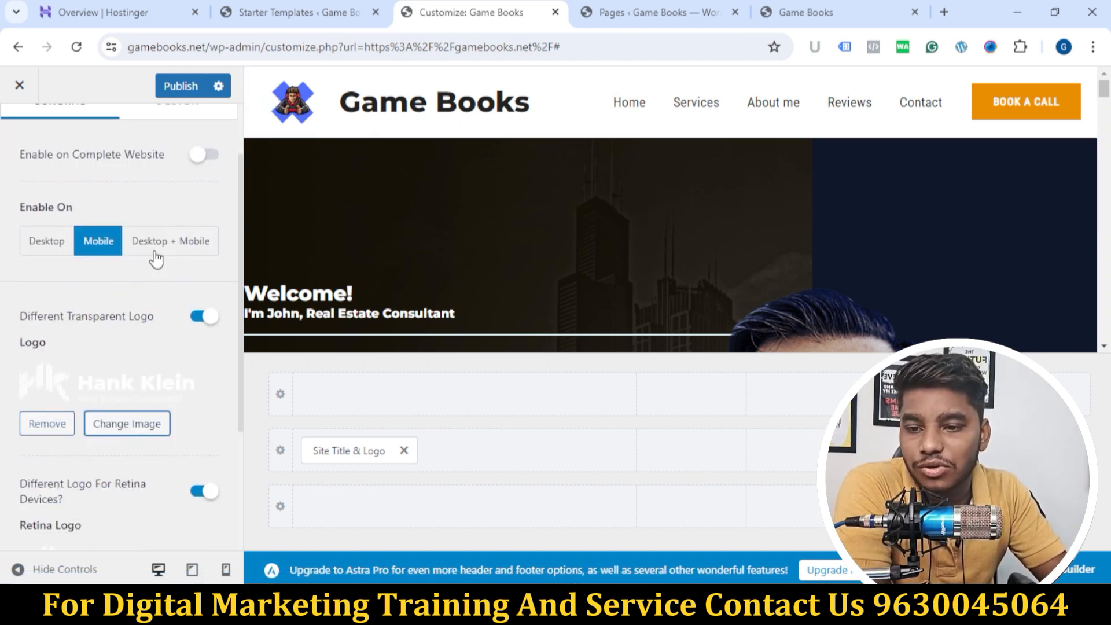
pyautogui.scroll(-4, 164, 341)
pyautogui.scroll(1, 173, 336)
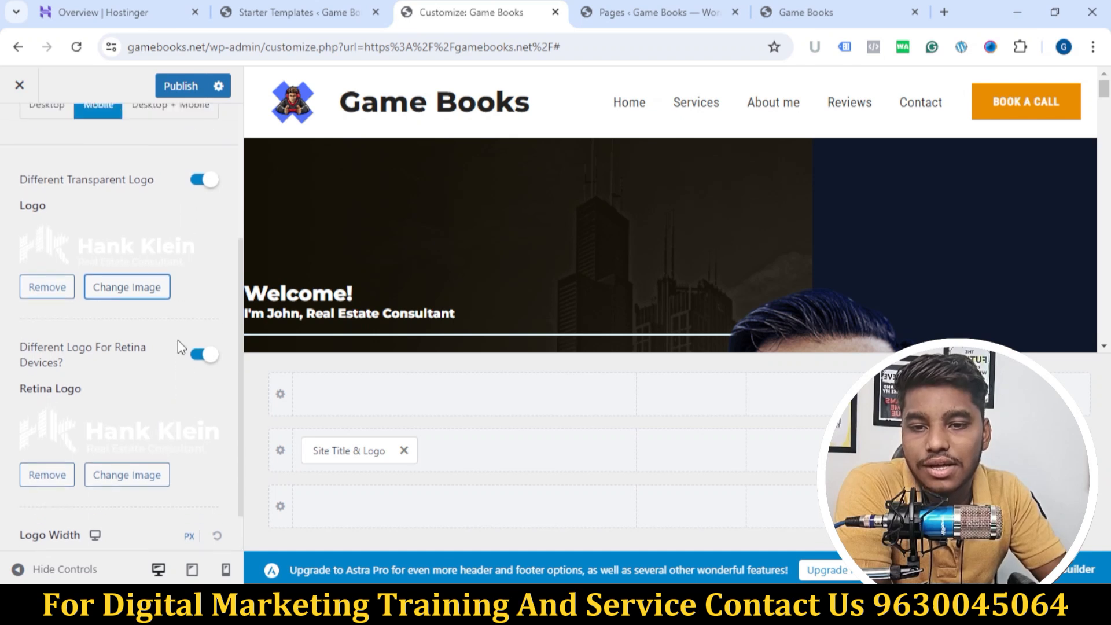
pyautogui.scroll(5, 179, 345)
pyautogui.scroll(-3, 116, 390)
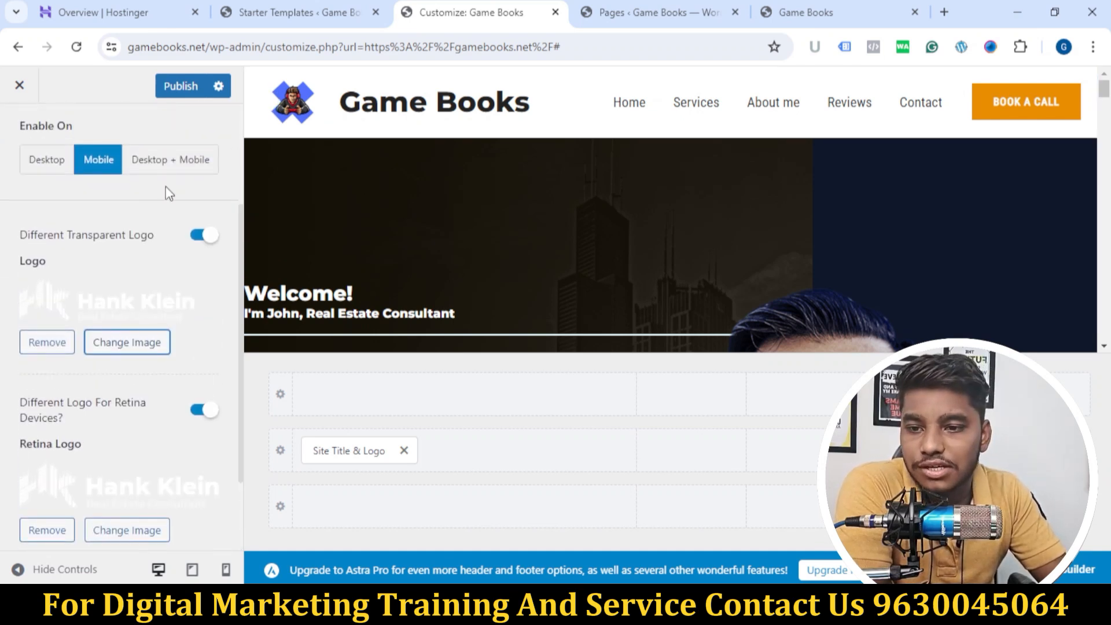
pyautogui.scroll(3, 121, 288)
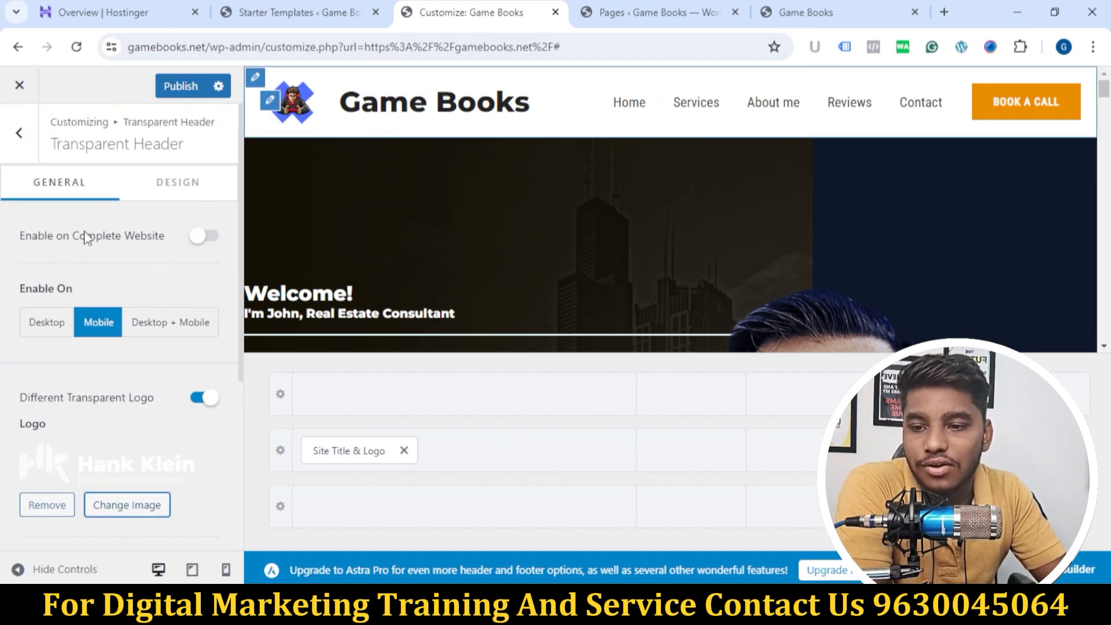
# Step: Try the transparent header on Desktop + Mobile, Desktop and the complete website, and return it to Mobile with site-wide enabling off
pyautogui.click(146, 321)
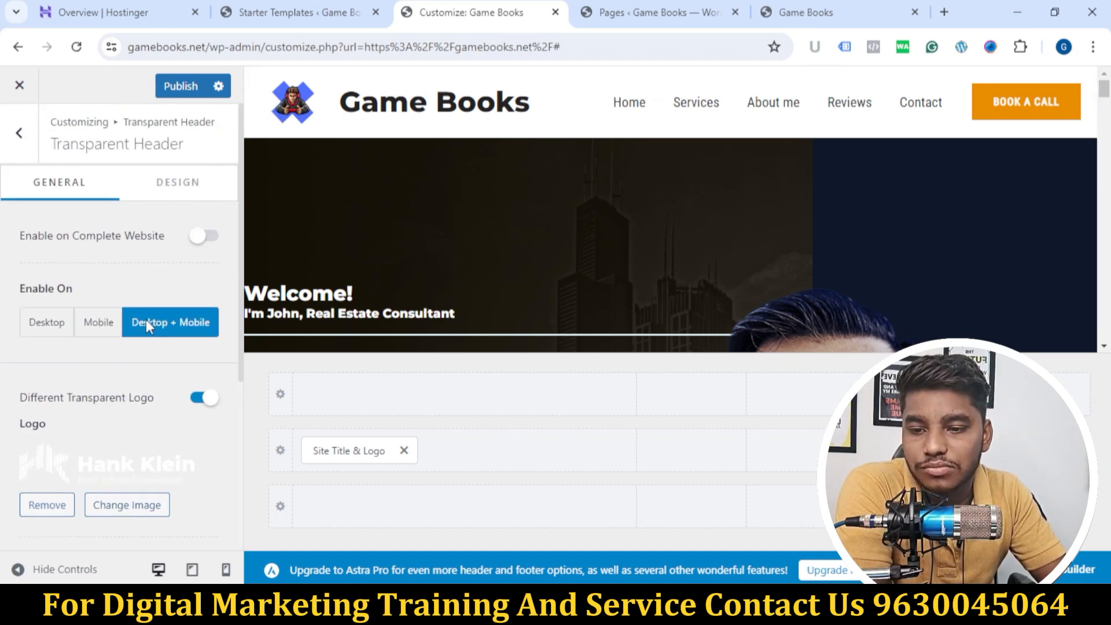
pyautogui.click(111, 327)
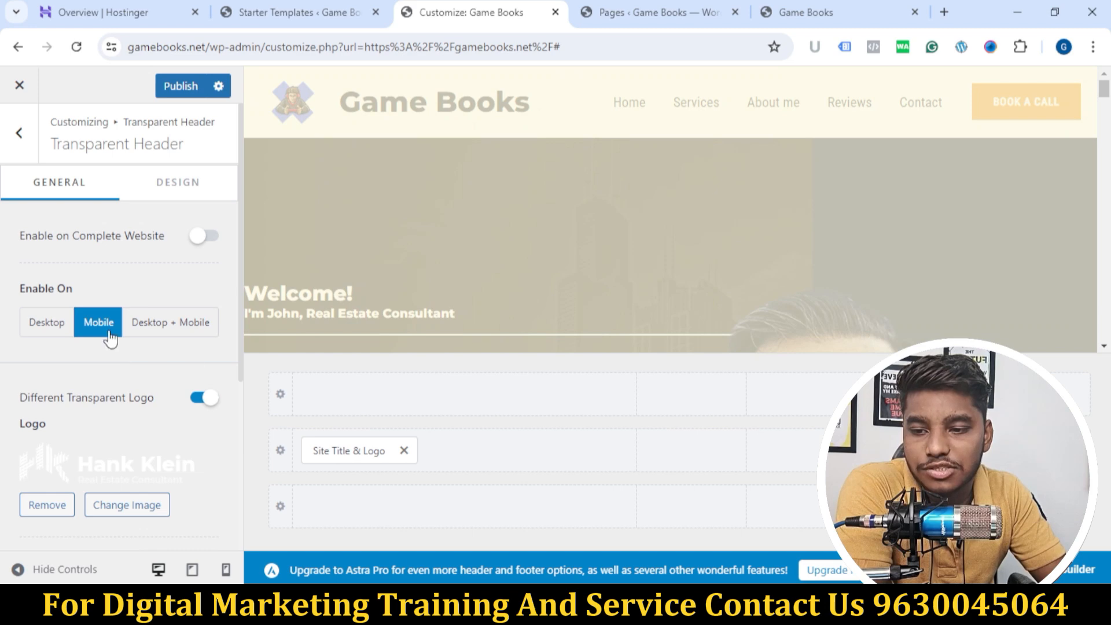
pyautogui.click(44, 328)
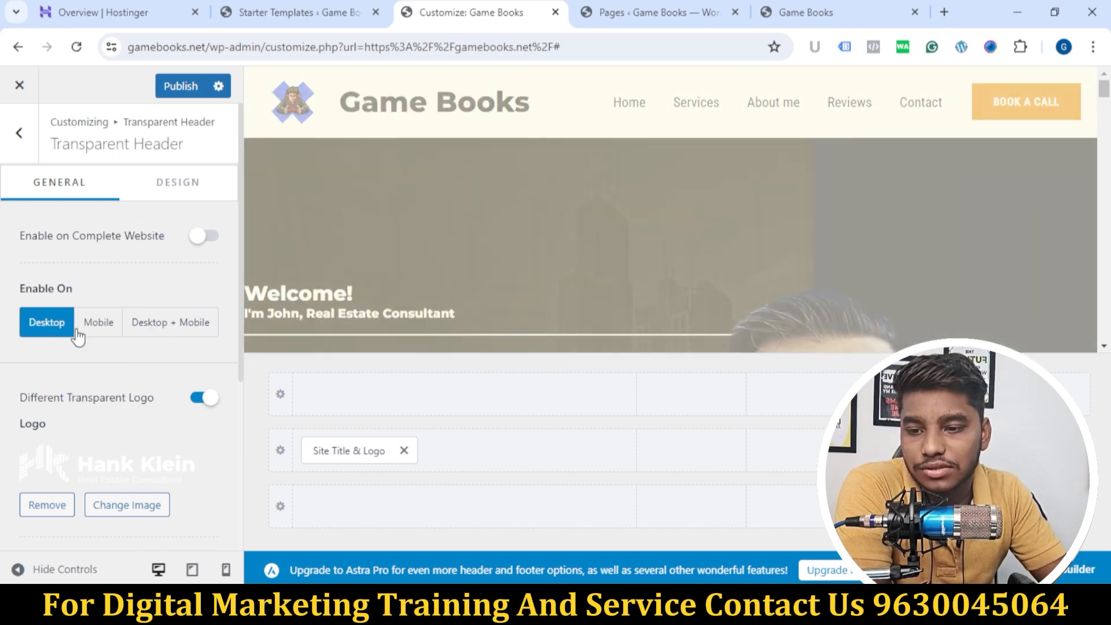
pyautogui.click(196, 237)
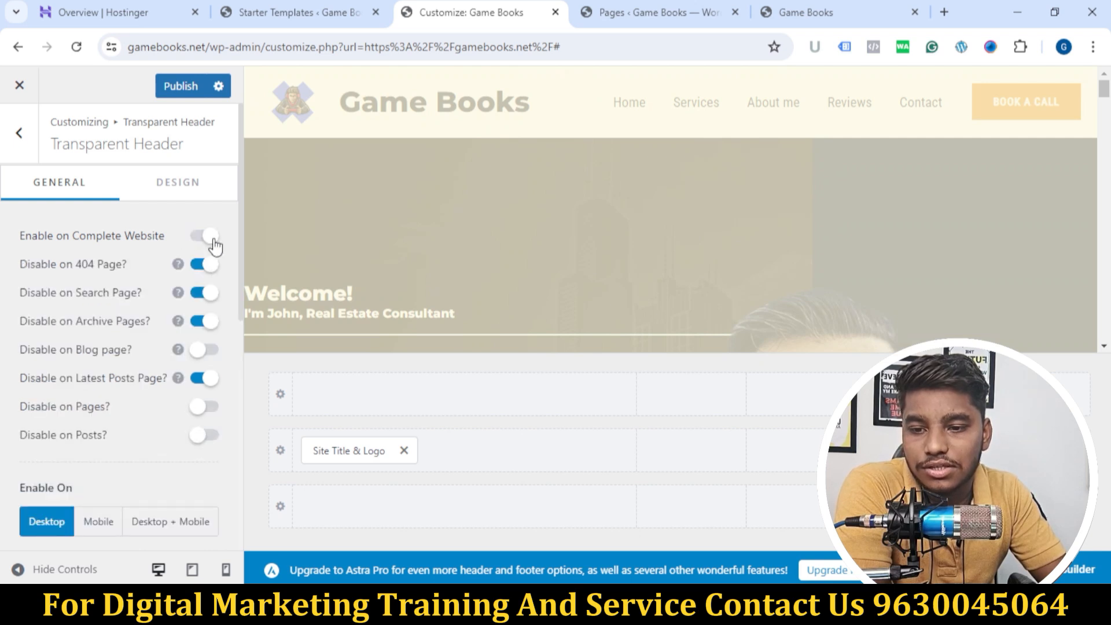
pyautogui.click(209, 238)
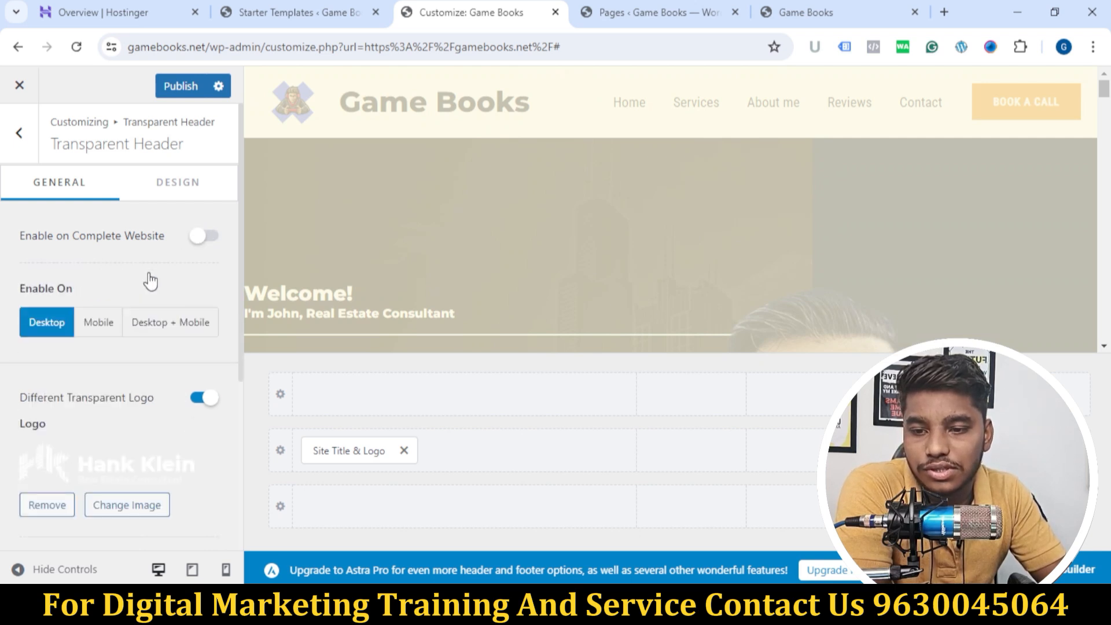
pyautogui.click(202, 237)
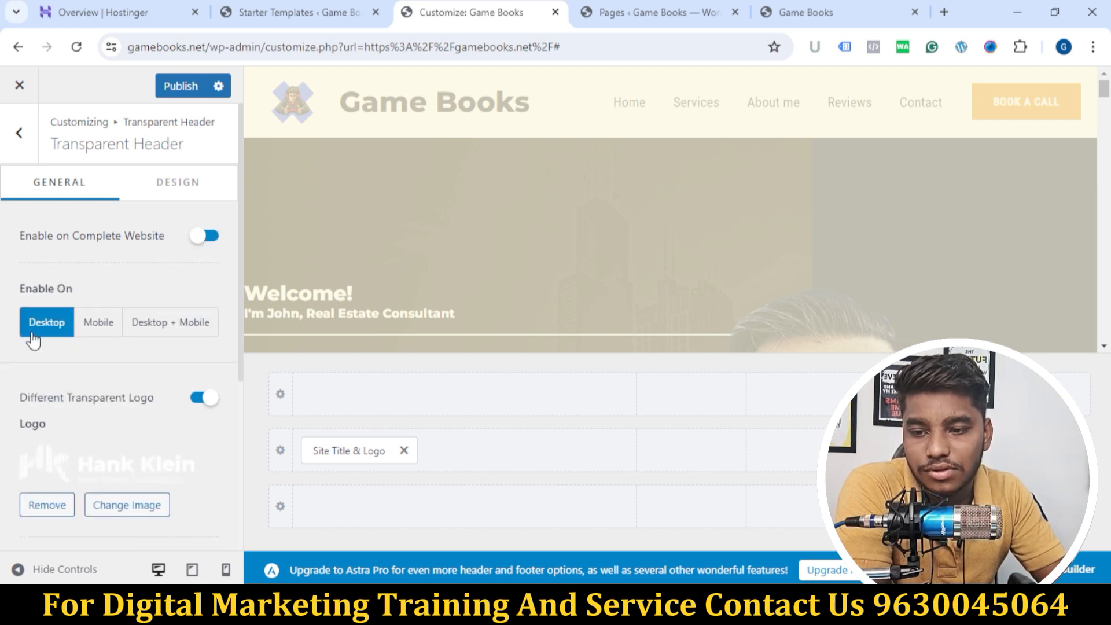
pyautogui.click(94, 333)
# Step: Check the header in the homepage preview and reopen the Site Title & Logo element's settings
pyautogui.scroll(-5, 464, 227)
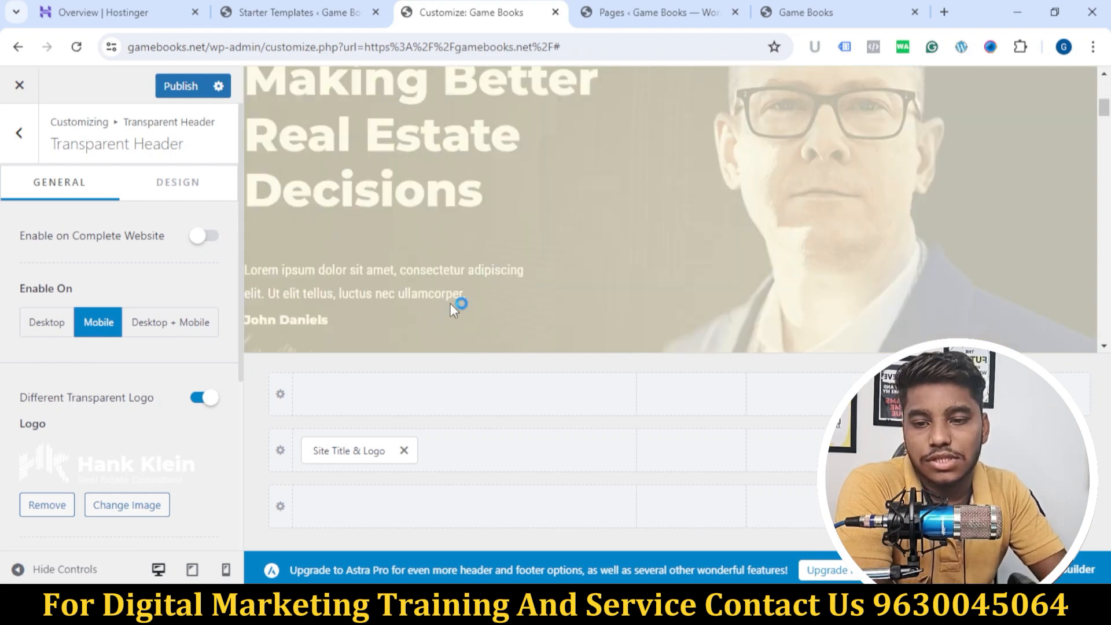
pyautogui.scroll(-5, 409, 325)
pyautogui.scroll(3, 408, 330)
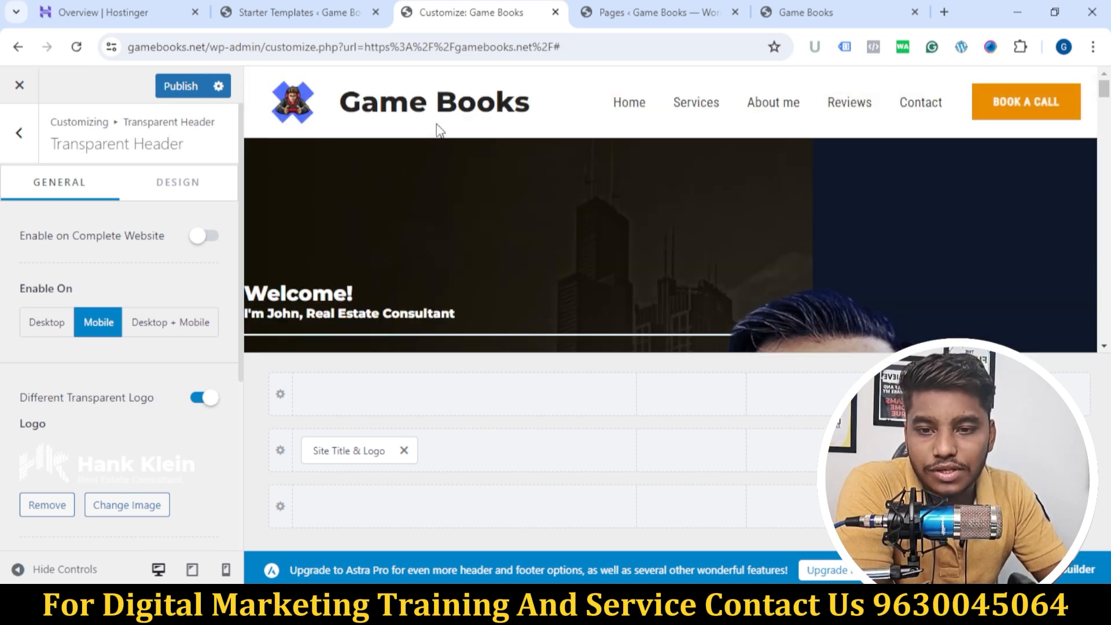
pyautogui.scroll(-2, 122, 294)
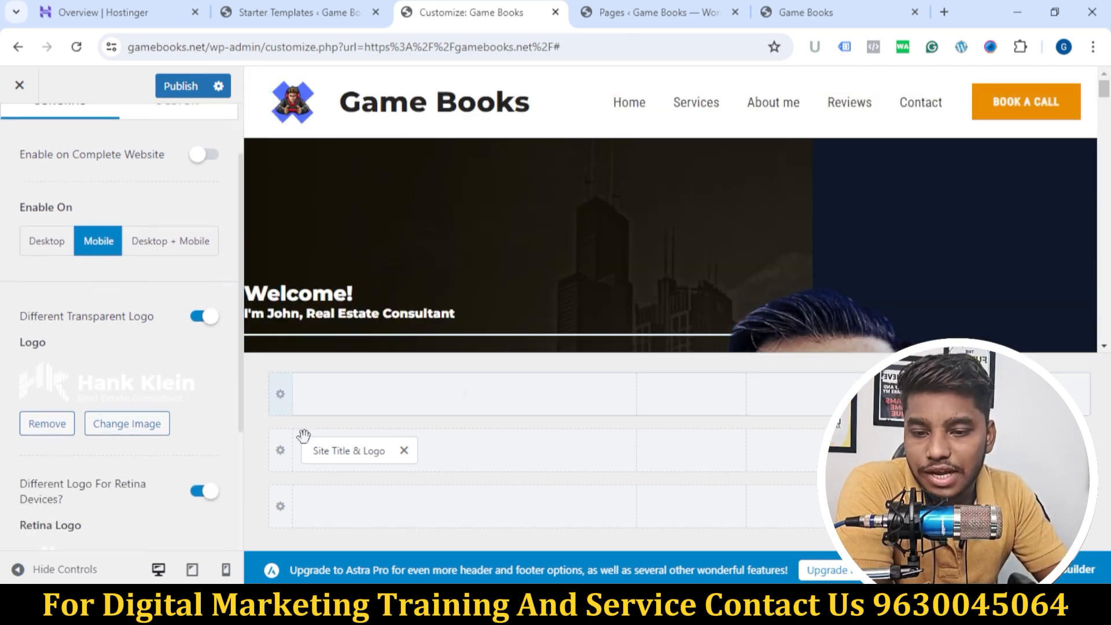
pyautogui.click(327, 449)
pyautogui.scroll(-4, 132, 344)
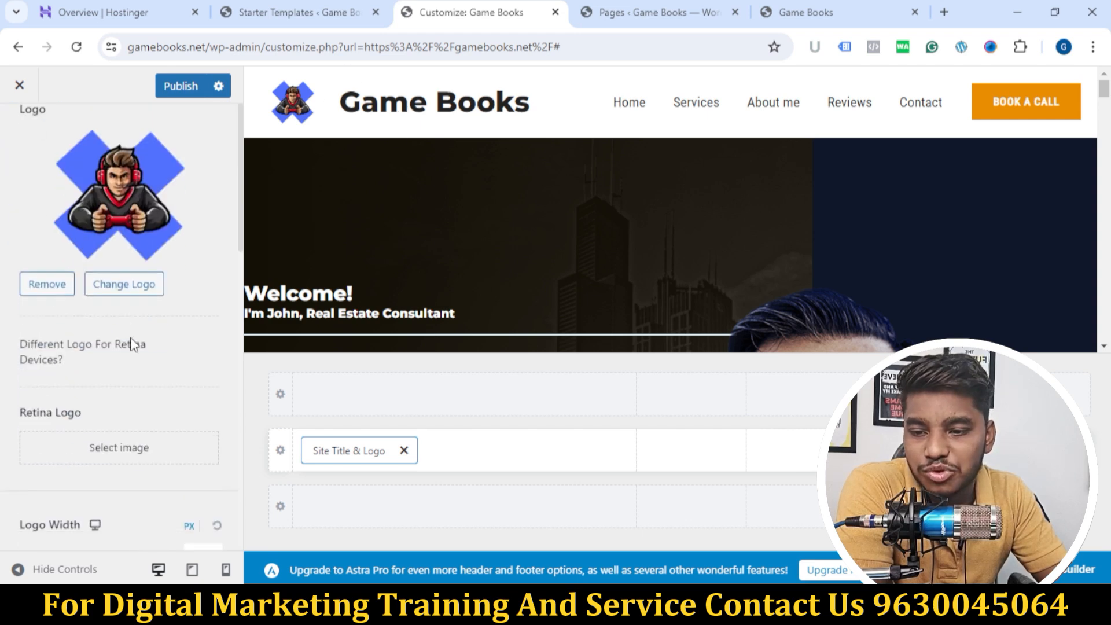
# Step: Turn off the site title's visibility for desktop, tablet and mobile, and publish the change
pyautogui.scroll(-7, 132, 343)
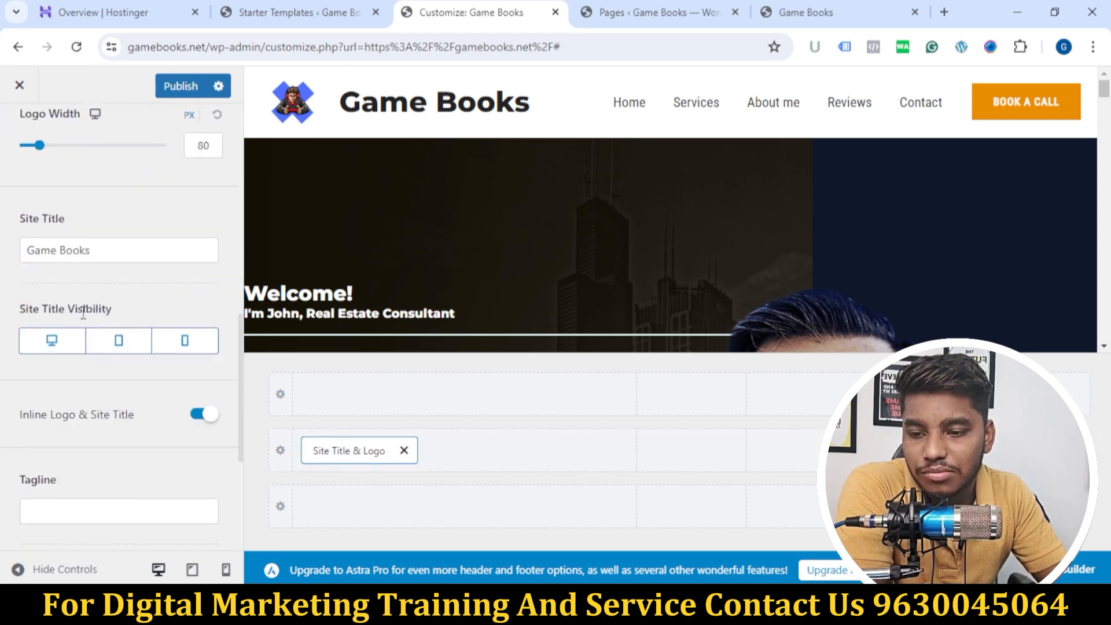
pyautogui.click(81, 340)
pyautogui.click(120, 343)
pyautogui.click(197, 345)
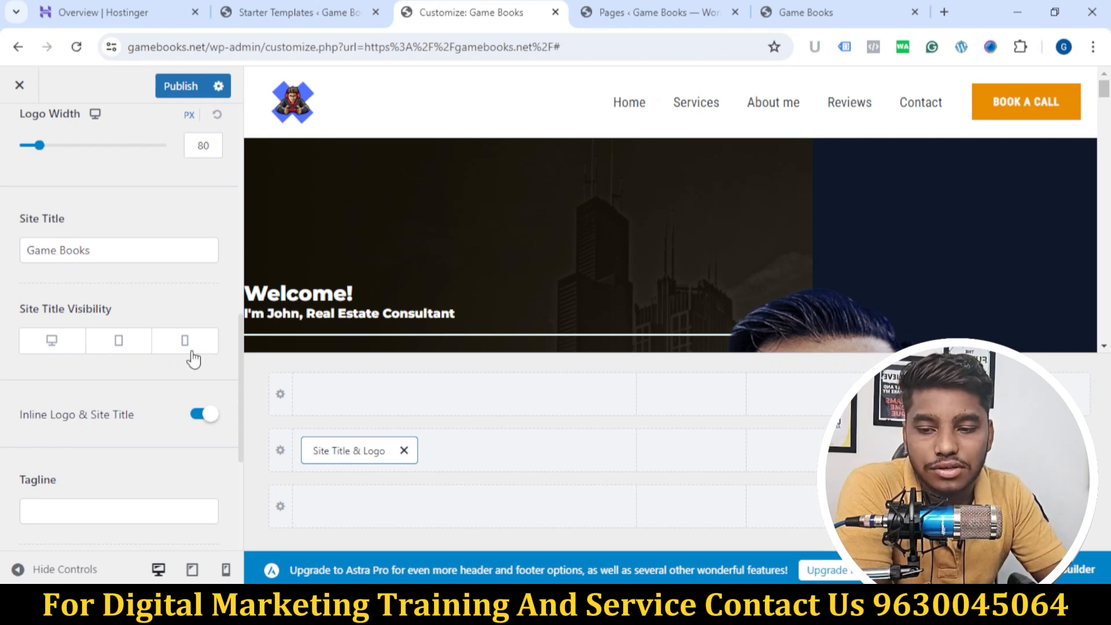
pyautogui.click(176, 88)
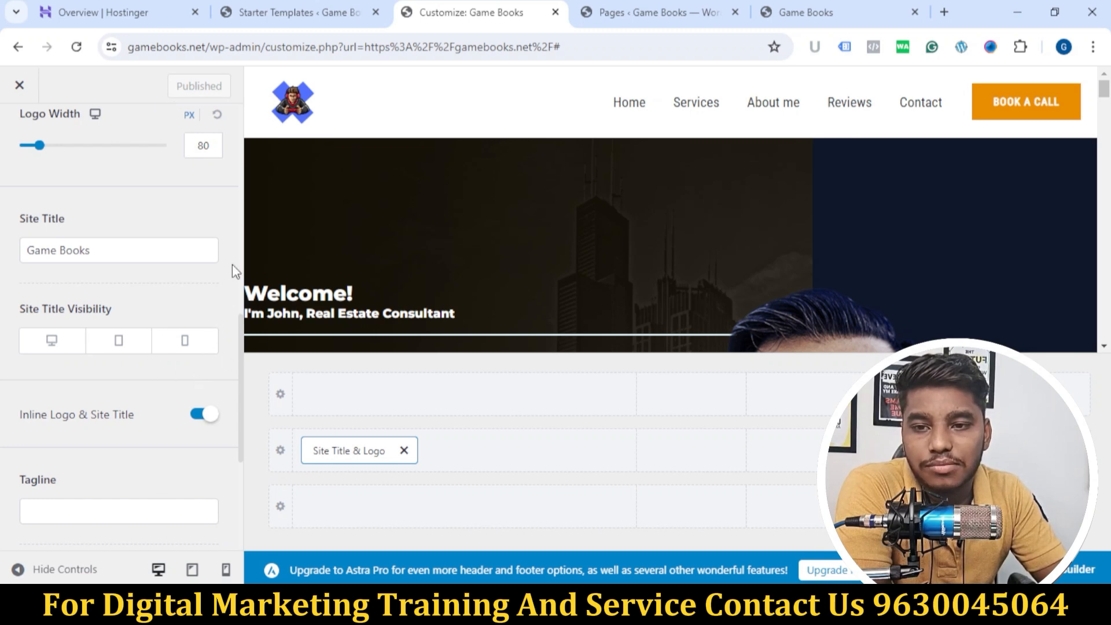
# Step: Close the Customizer and review the live homepage's header and content sections
pyautogui.scroll(8, 231, 265)
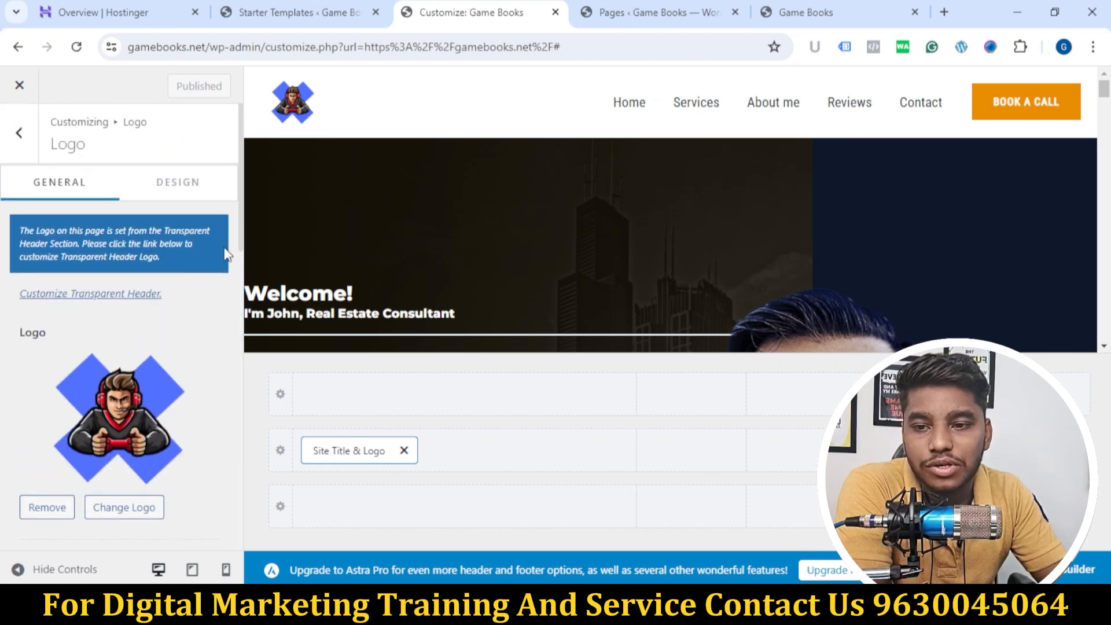
pyautogui.click(19, 86)
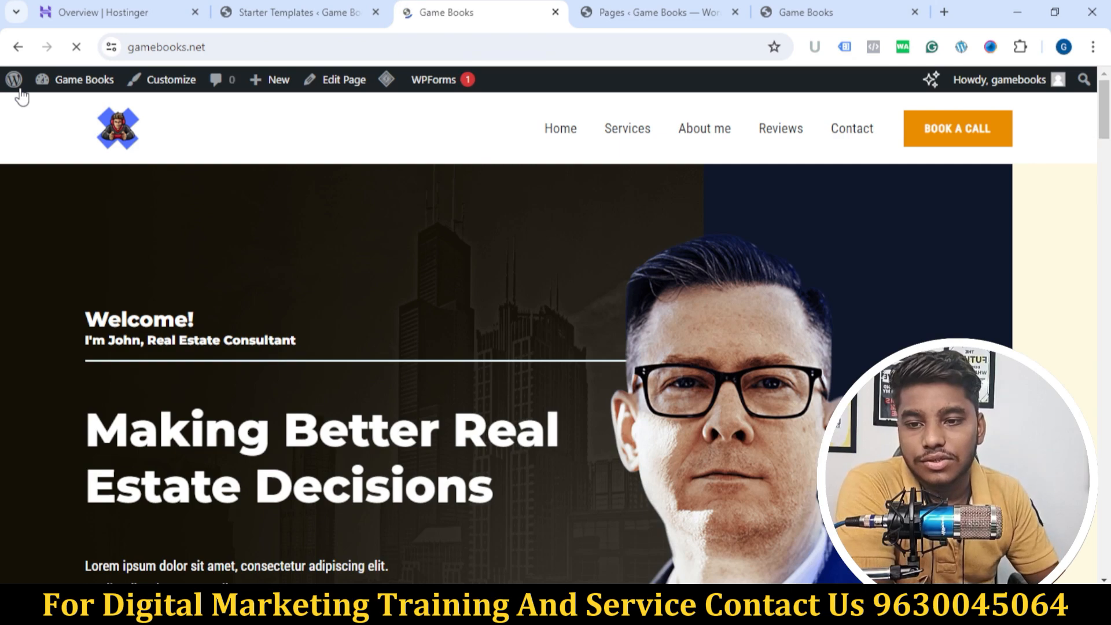
pyautogui.scroll(-3, 447, 247)
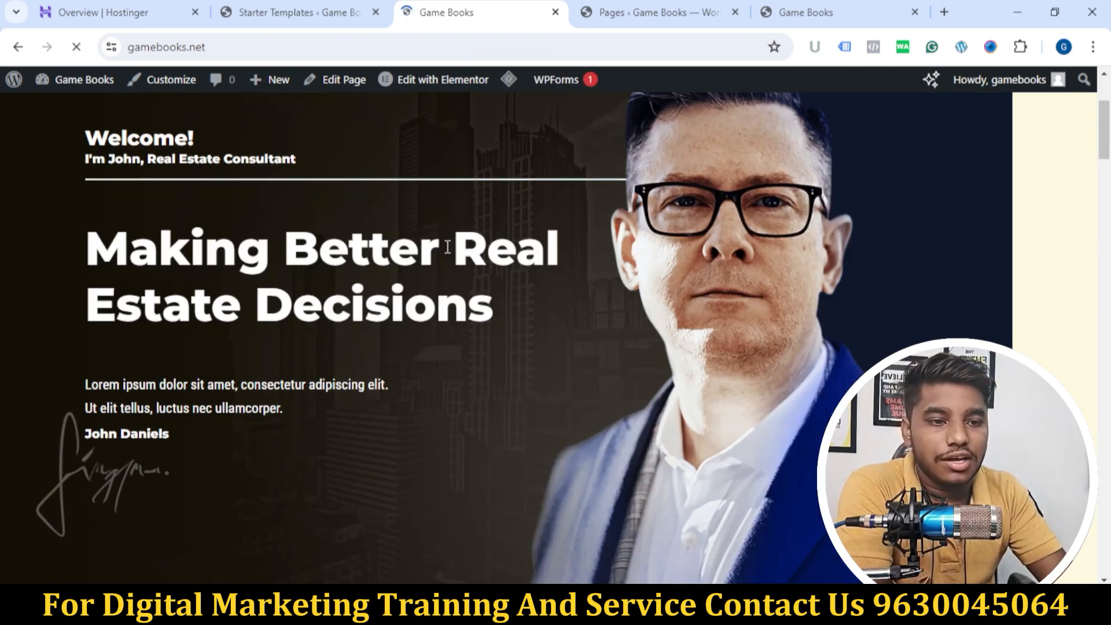
pyautogui.scroll(-15, 633, 186)
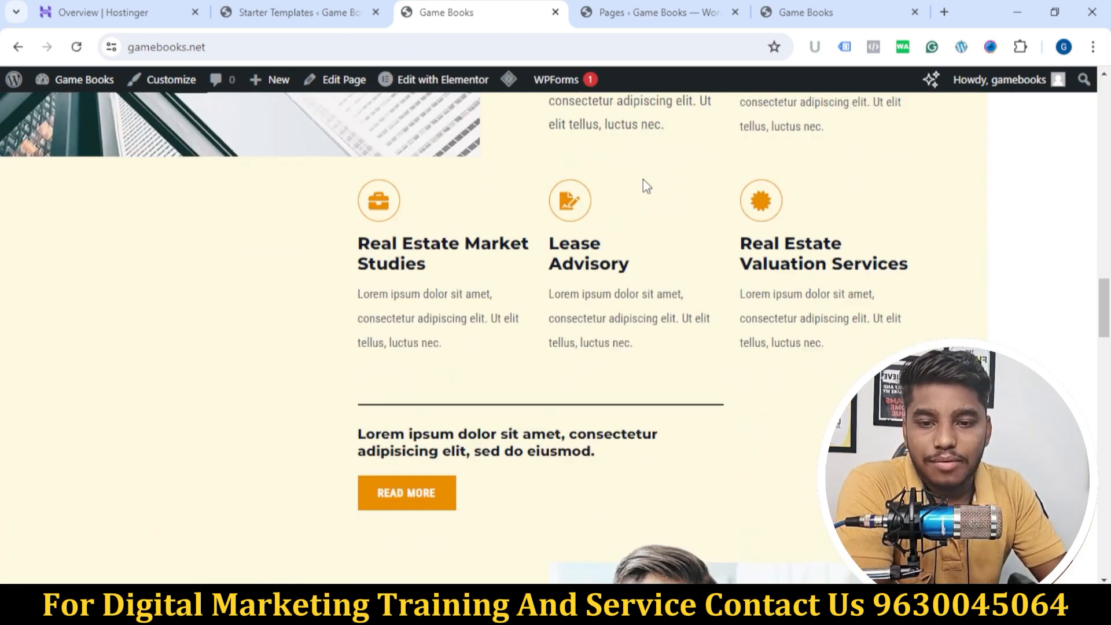
pyautogui.scroll(-2, 654, 173)
pyautogui.scroll(20, 630, 171)
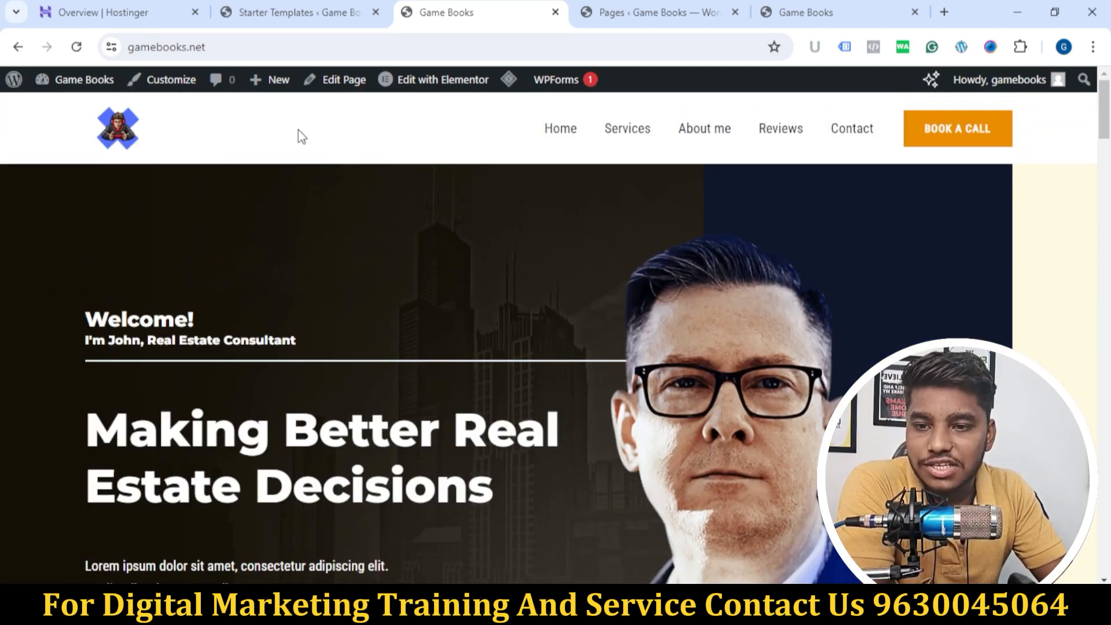
# Step: Reopen the Customizer for the homepage and look over its setting sections and the page preview
pyautogui.click(151, 80)
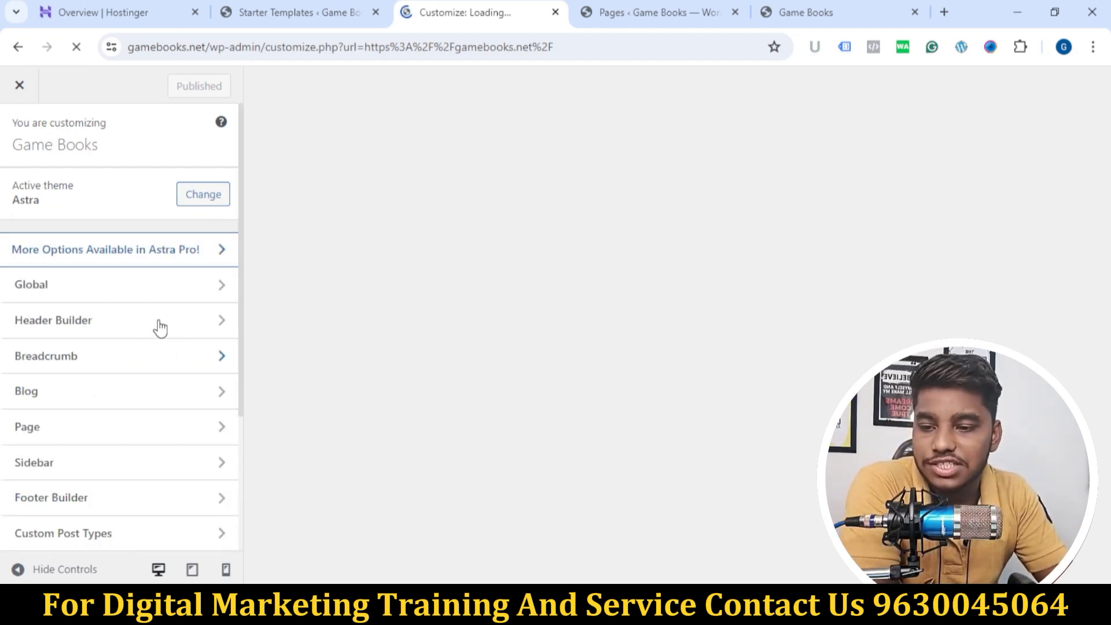
pyautogui.scroll(-3, 157, 362)
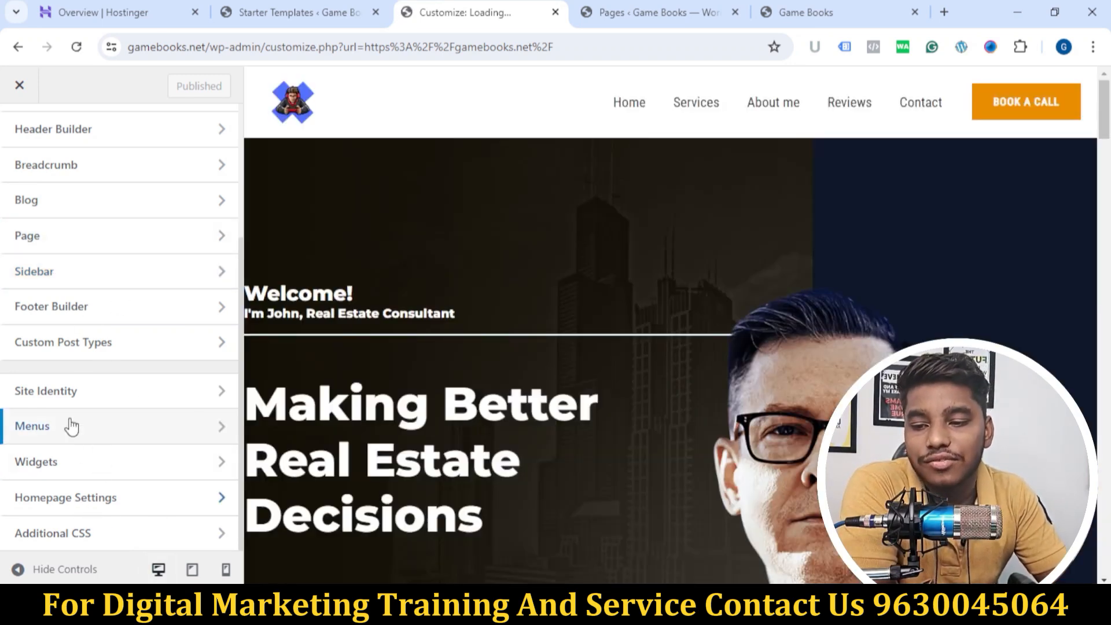
pyautogui.scroll(4, 122, 402)
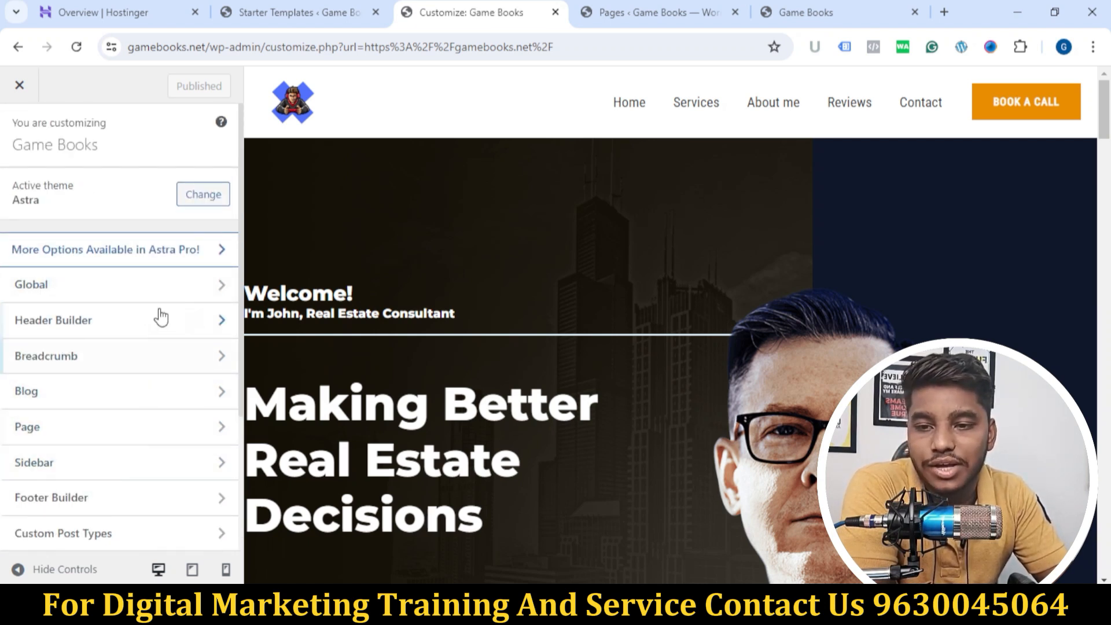
pyautogui.scroll(-5, 457, 238)
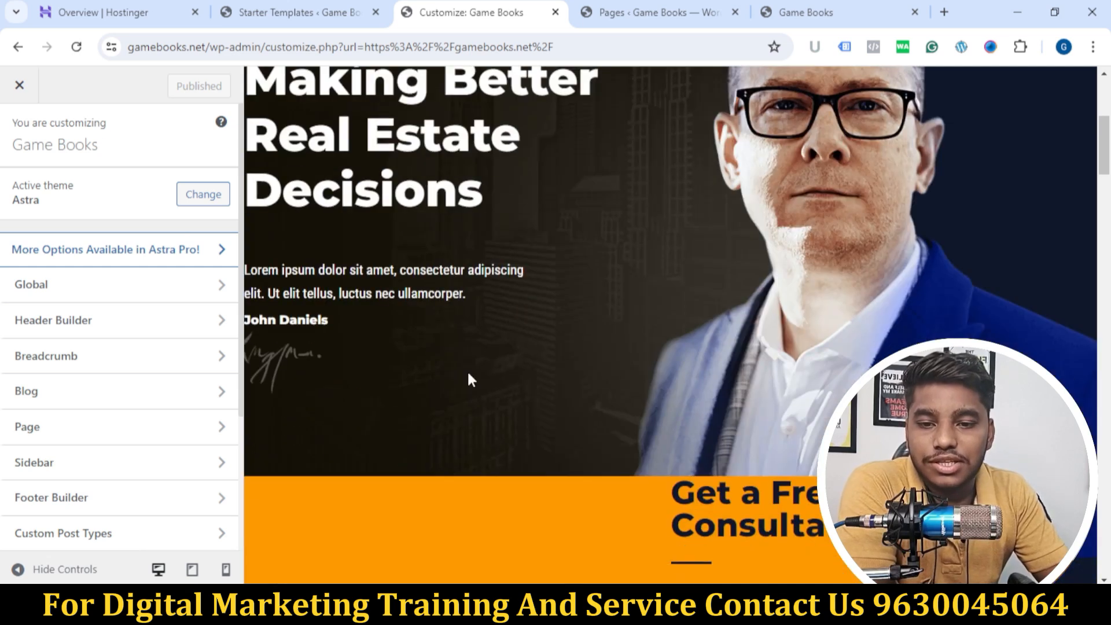
pyautogui.scroll(5, 469, 378)
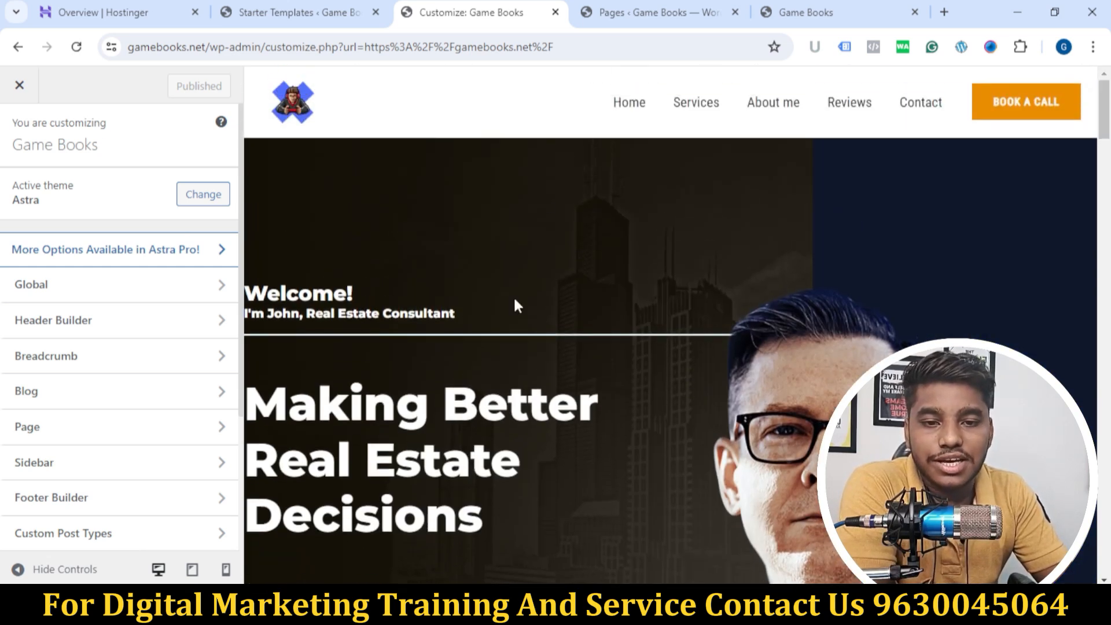